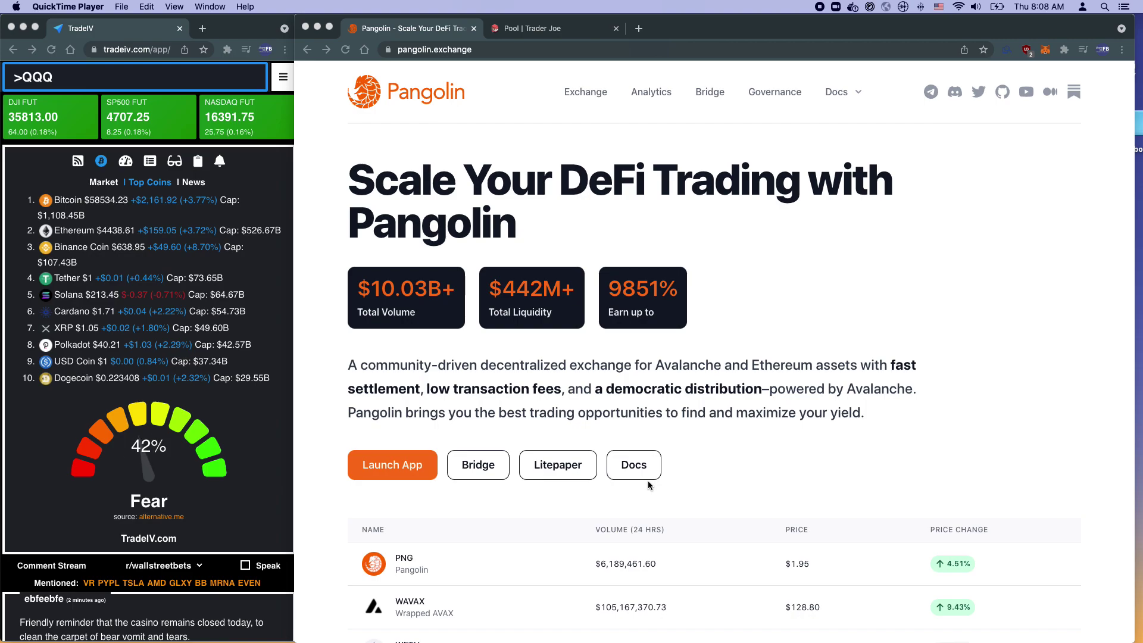
Look over the Pangolin home page, including its headline and the token price table
{"action": "left_click", "coordinate": [275, 453]}
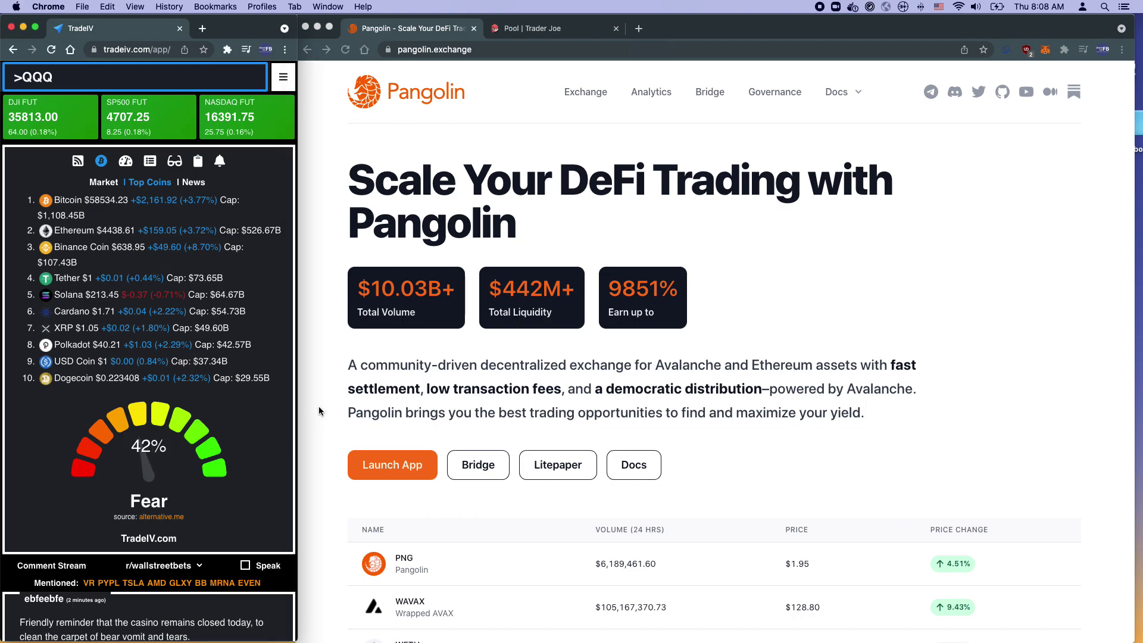
{"action": "mouse_move", "coordinate": [298, 400]}
{"action": "left_mouse_down"}
{"action": "mouse_move", "coordinate": [311, 398]}
{"action": "mouse_move", "coordinate": [298, 403]}
{"action": "left_mouse_up"}
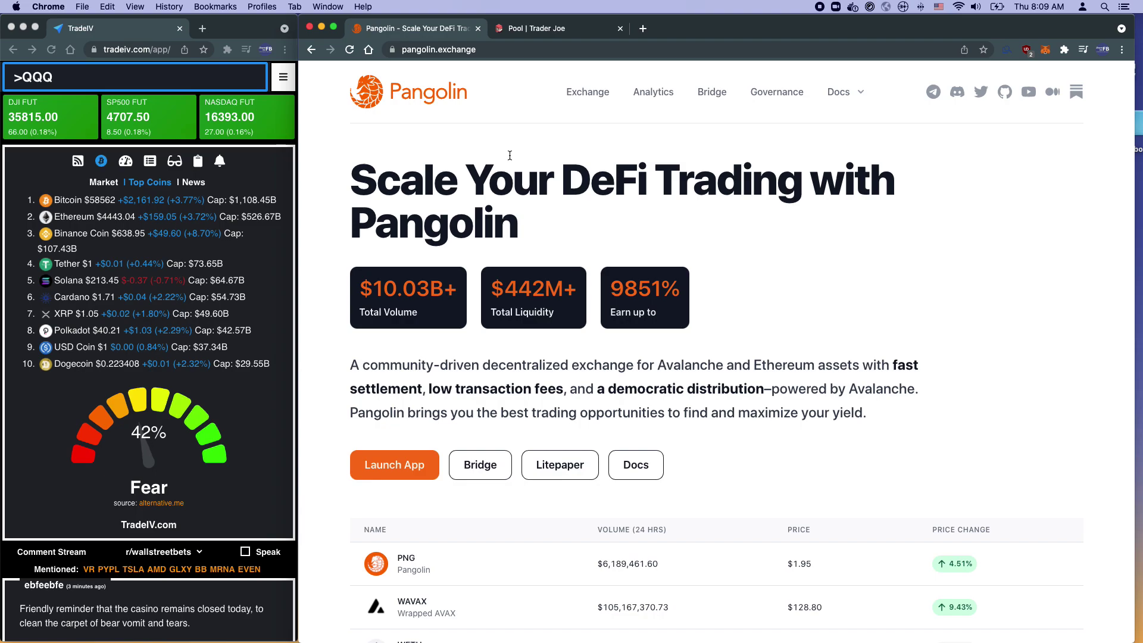
{"action": "scroll", "coordinate": [512, 156], "scroll_direction": "down", "scroll_amount": 3}
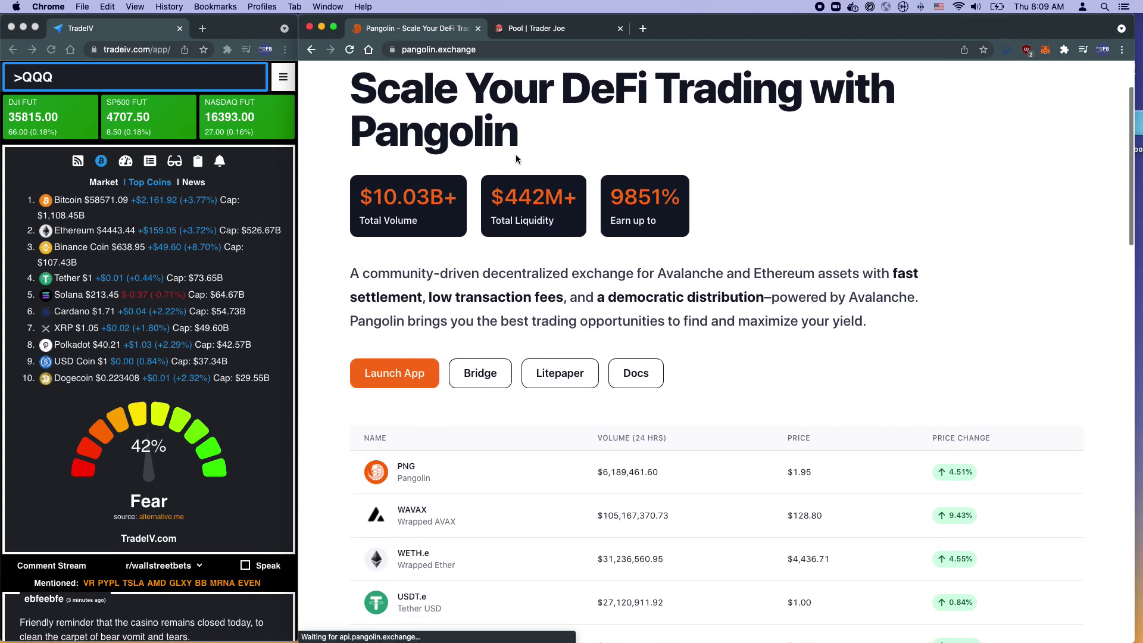
{"action": "scroll", "coordinate": [516, 155], "scroll_direction": "down", "scroll_amount": 3}
{"action": "scroll", "coordinate": [516, 155], "scroll_direction": "up", "scroll_amount": 6}
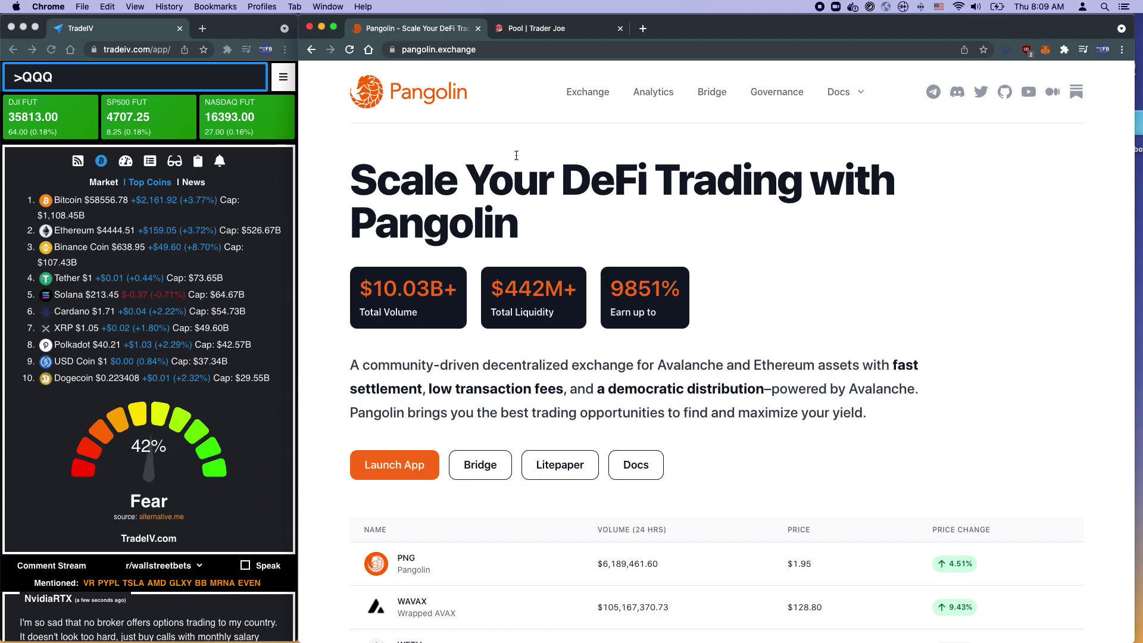
{"action": "left_click_drag", "start_coordinate": [544, 224], "coordinate": [351, 181]}
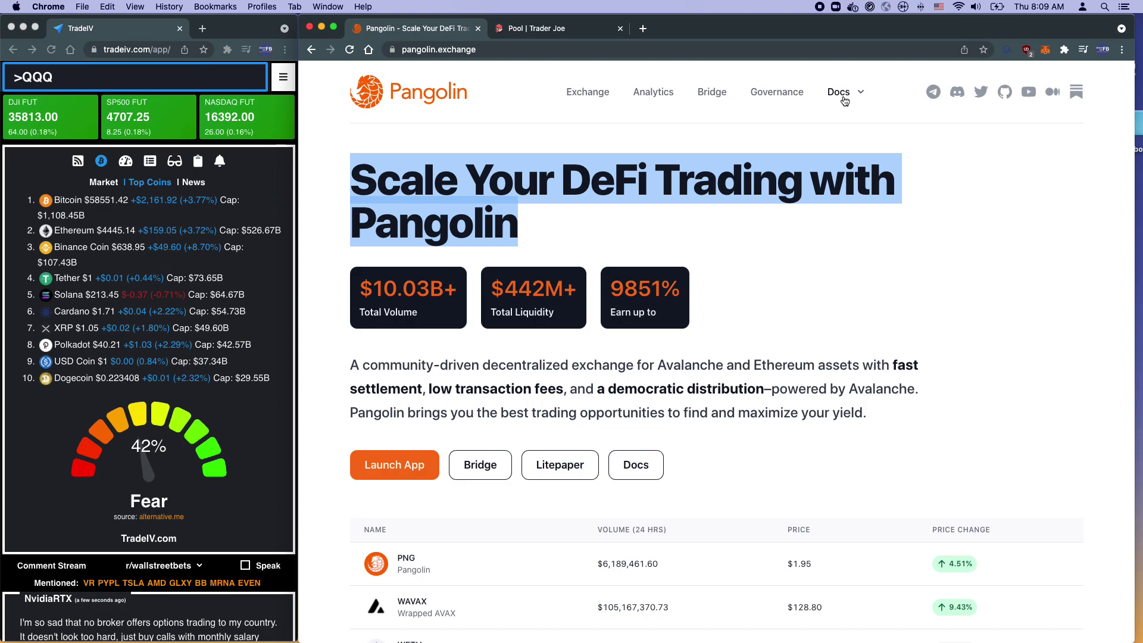
{"action": "left_click", "coordinate": [543, 241]}
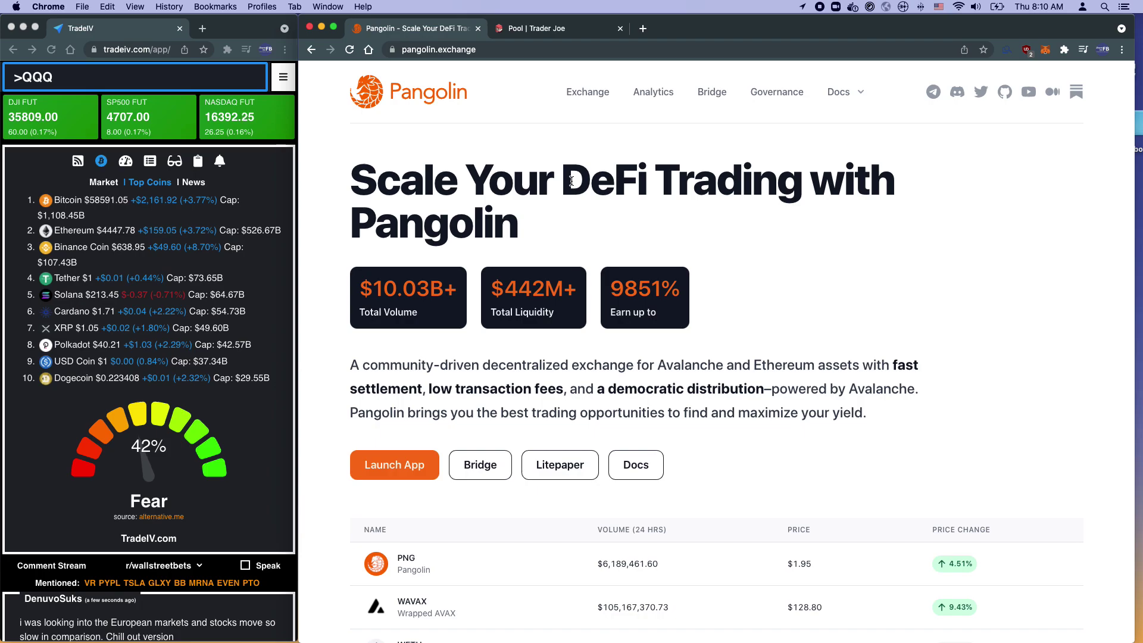
Launch the Pangolin exchange and review the token balances held in the MetaMask wallet
{"action": "left_click", "coordinate": [597, 97]}
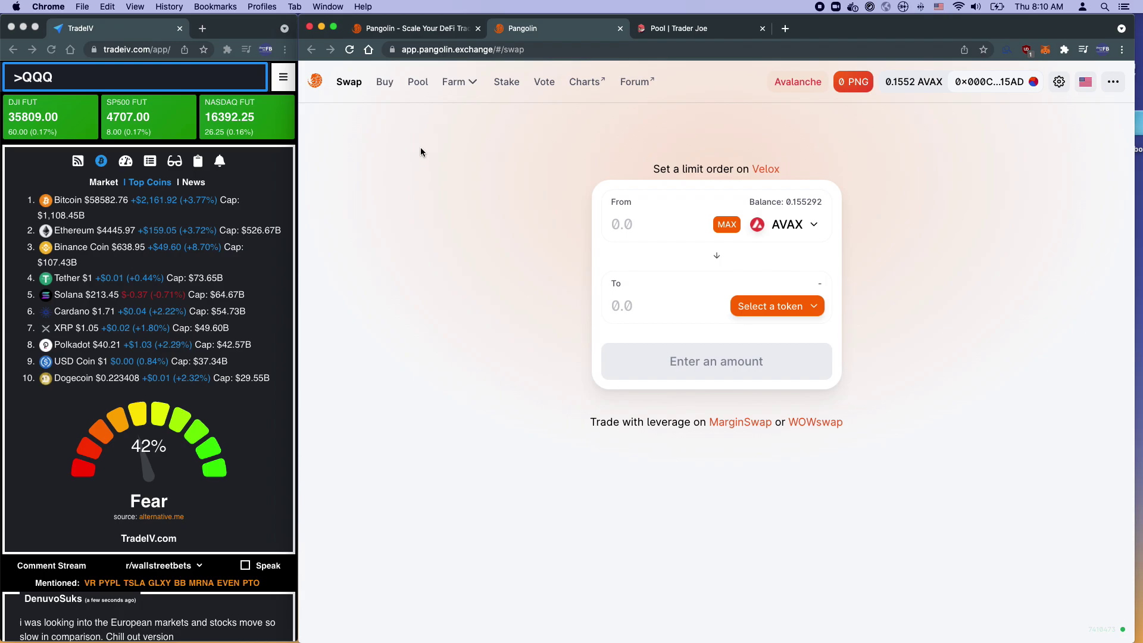
{"action": "left_click", "coordinate": [1049, 49]}
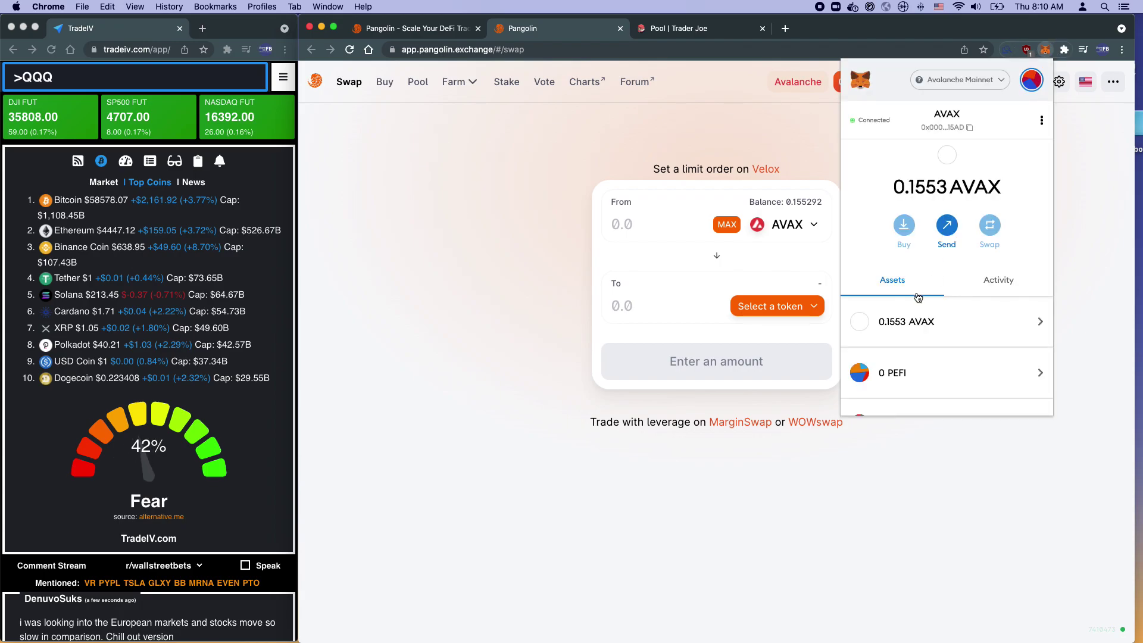
{"action": "scroll", "coordinate": [919, 297], "scroll_direction": "down", "scroll_amount": 10}
{"action": "scroll", "coordinate": [919, 297], "scroll_direction": "down", "scroll_amount": 5}
{"action": "scroll", "coordinate": [920, 184], "scroll_direction": "down", "scroll_amount": 1}
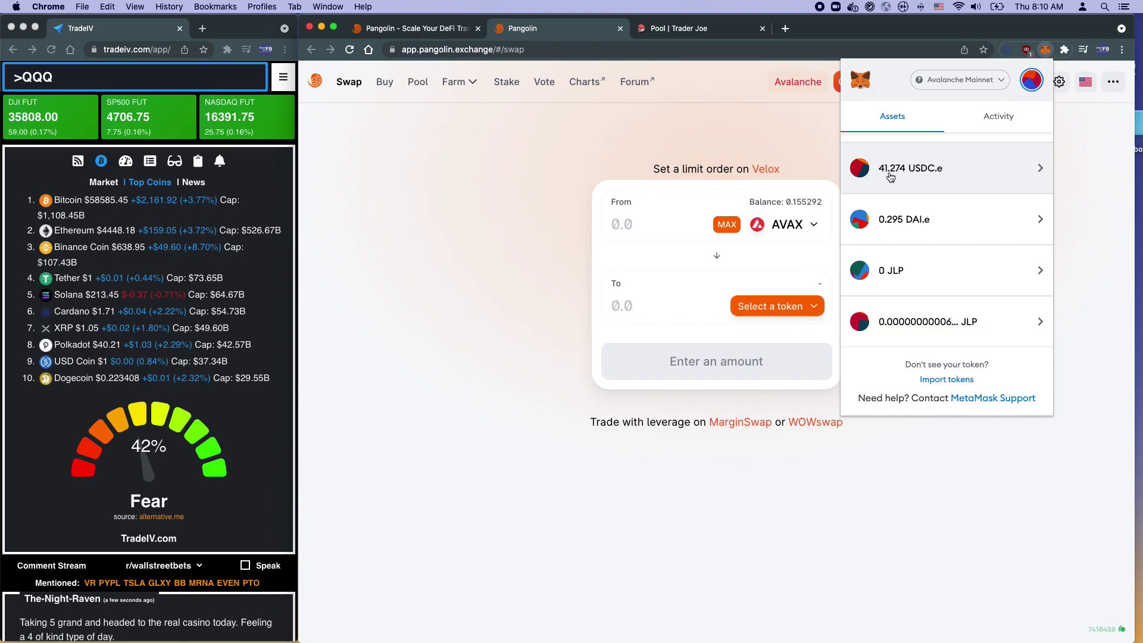
{"action": "left_click", "coordinate": [666, 174]}
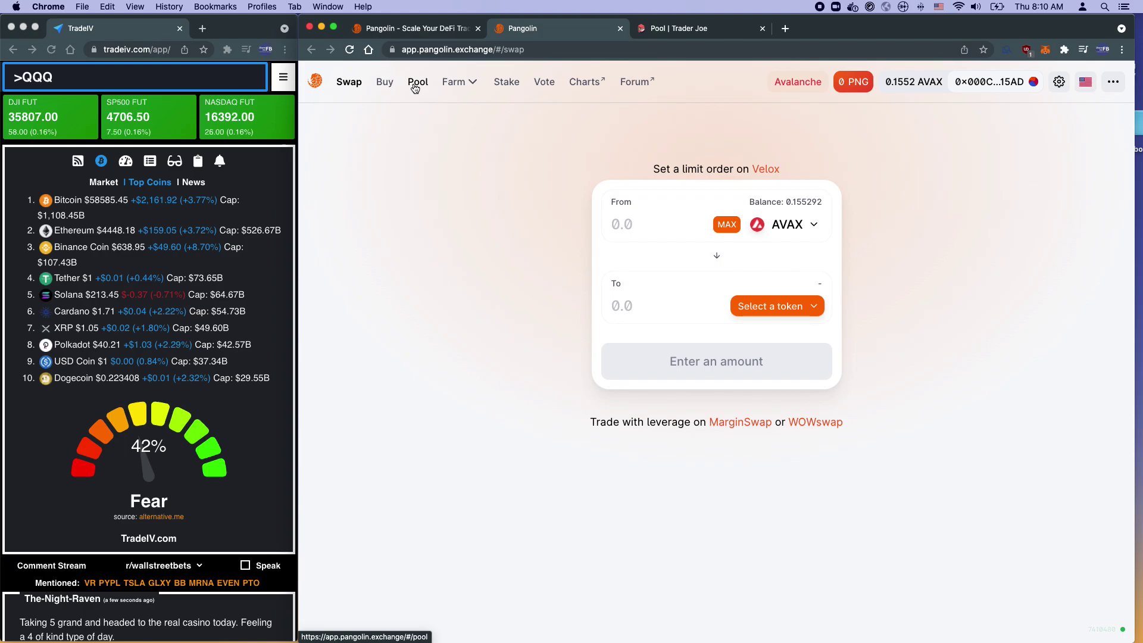
Set up a swap from USDC.e to DAI.e
{"action": "left_click", "coordinate": [797, 225]}
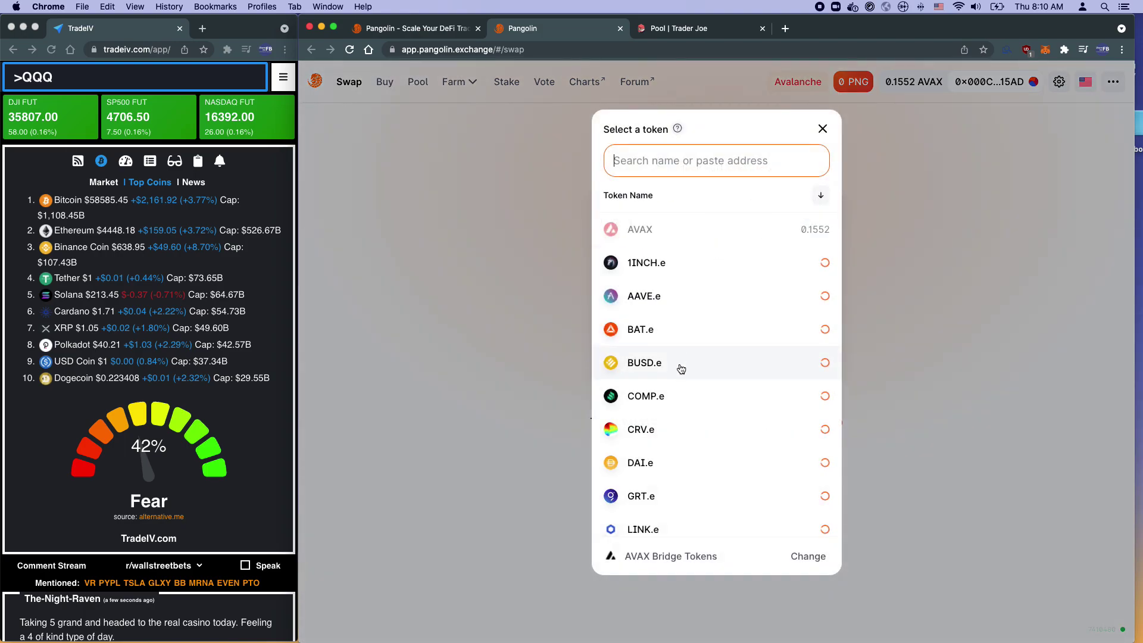
{"action": "type", "text": "usdc"}
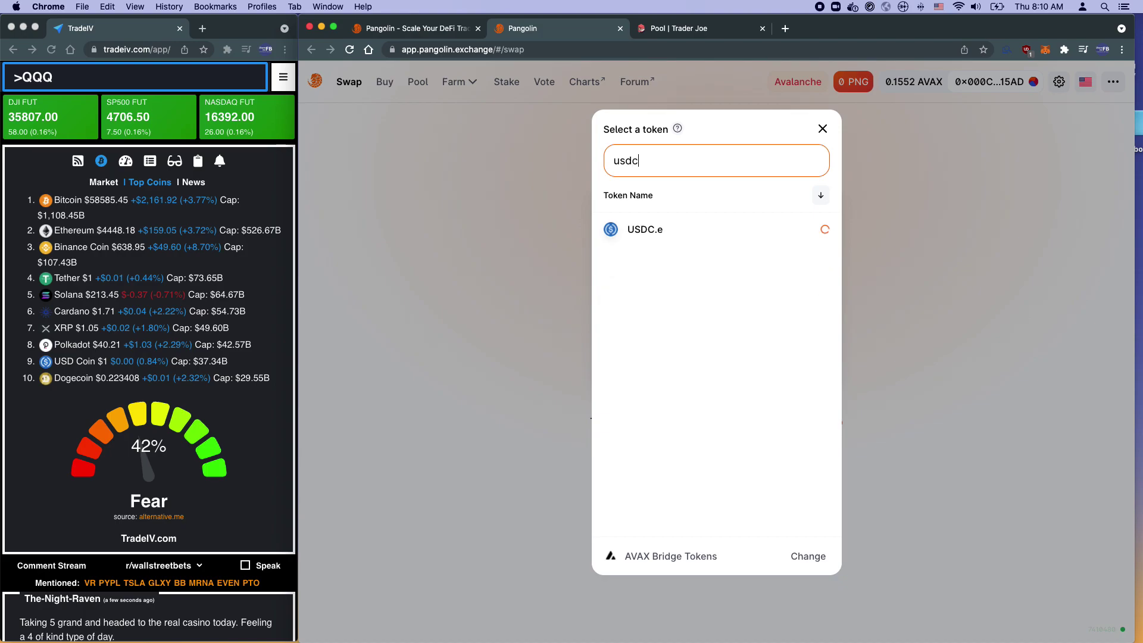
{"action": "left_click", "coordinate": [701, 231]}
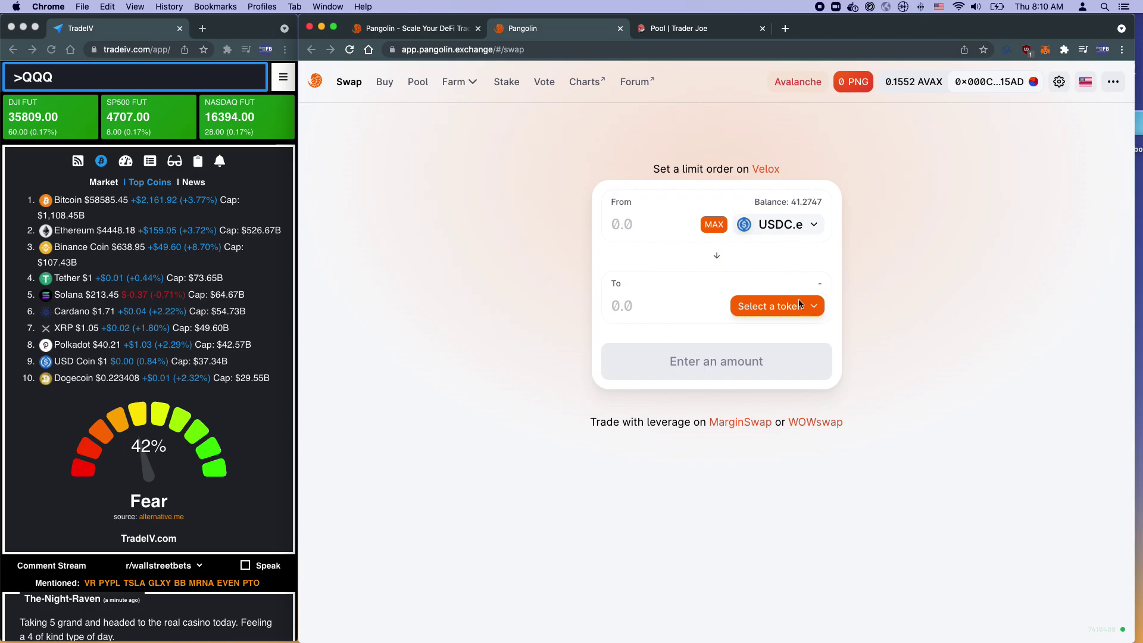
{"action": "left_click", "coordinate": [804, 313]}
{"action": "left_click", "coordinate": [736, 297]}
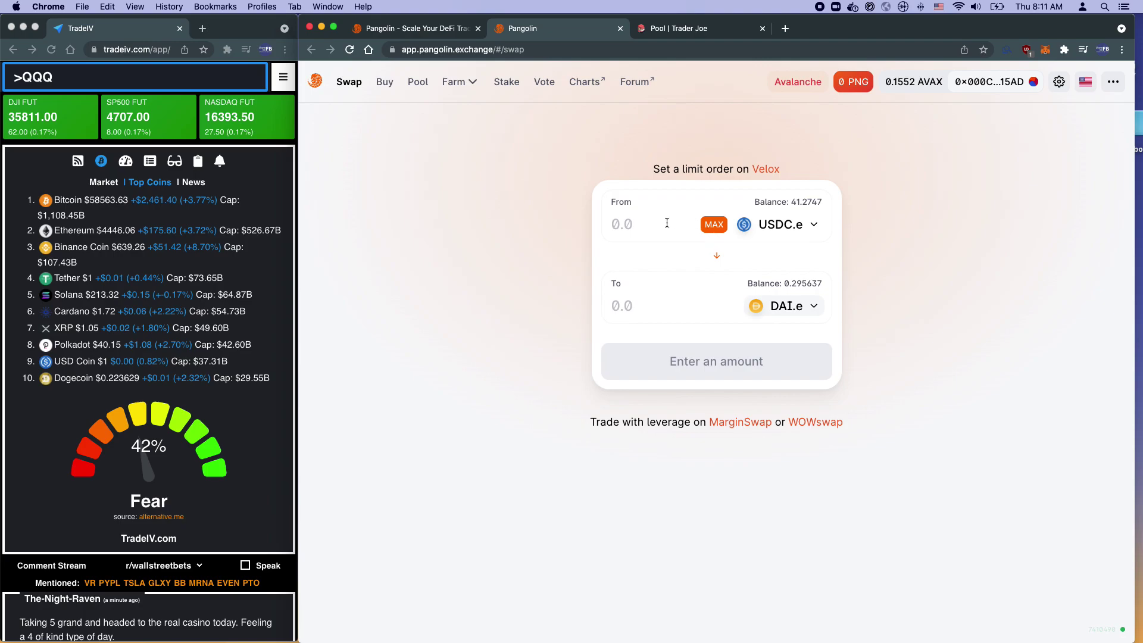
Set the swap amount to 20 USDC.e and check the quoted exchange price and price impact
{"action": "left_click", "coordinate": [710, 224]}
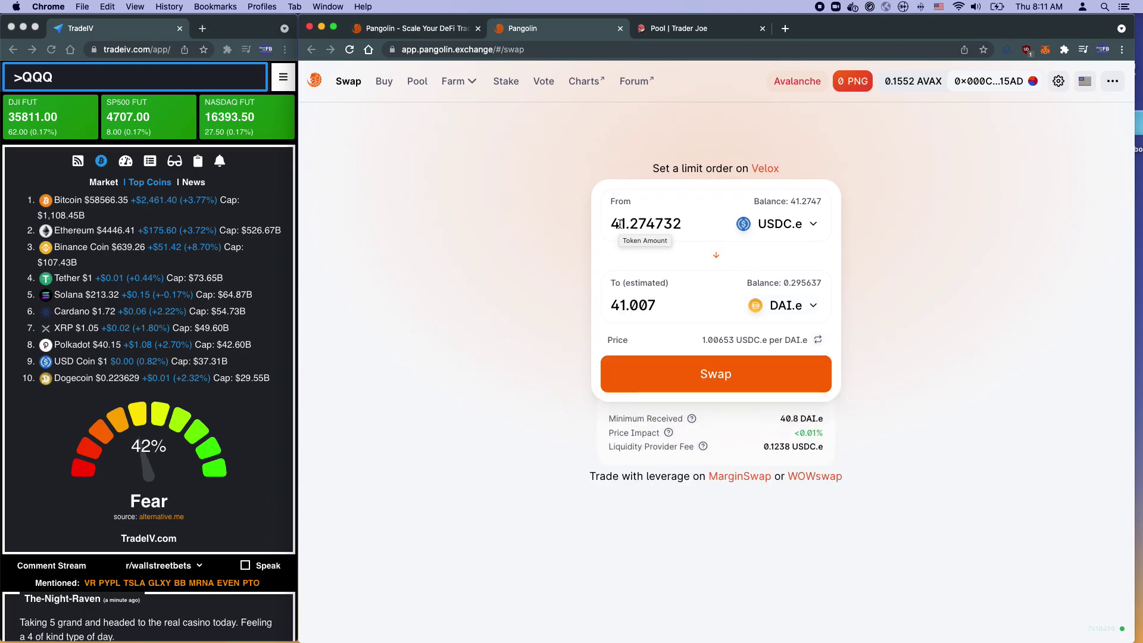
{"action": "left_click_drag", "start_coordinate": [683, 224], "coordinate": [606, 225]}
{"action": "type", "text": "20"}
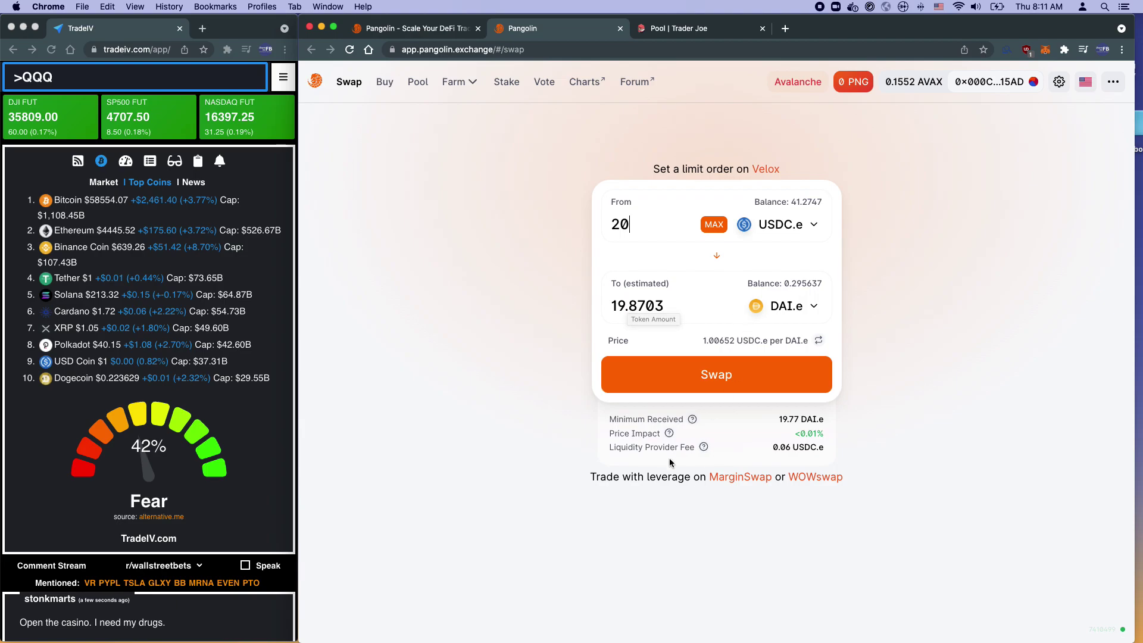
{"action": "mouse_move", "coordinate": [670, 435]}
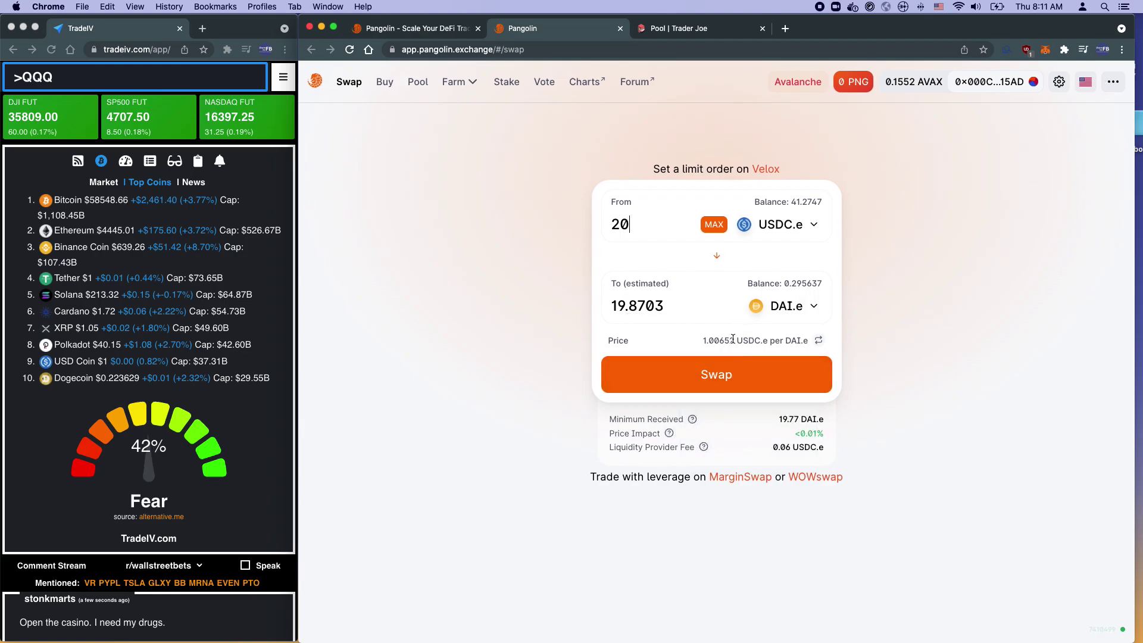
{"action": "mouse_move", "coordinate": [703, 340]}
{"action": "left_mouse_down"}
{"action": "mouse_move", "coordinate": [764, 338]}
{"action": "mouse_move", "coordinate": [714, 343]}
{"action": "left_mouse_up"}
{"action": "left_click", "coordinate": [785, 342]}
Start adding liquidity to a pool with USDC.e and DAI.e as the token pair
{"action": "left_click", "coordinate": [417, 84]}
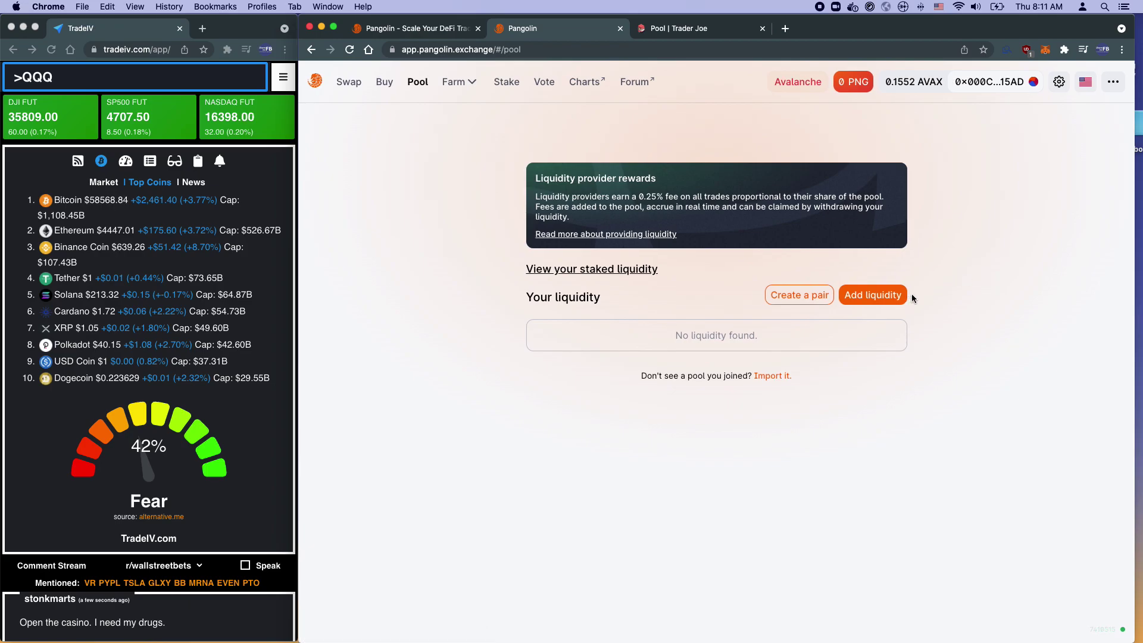
{"action": "left_click", "coordinate": [891, 296]}
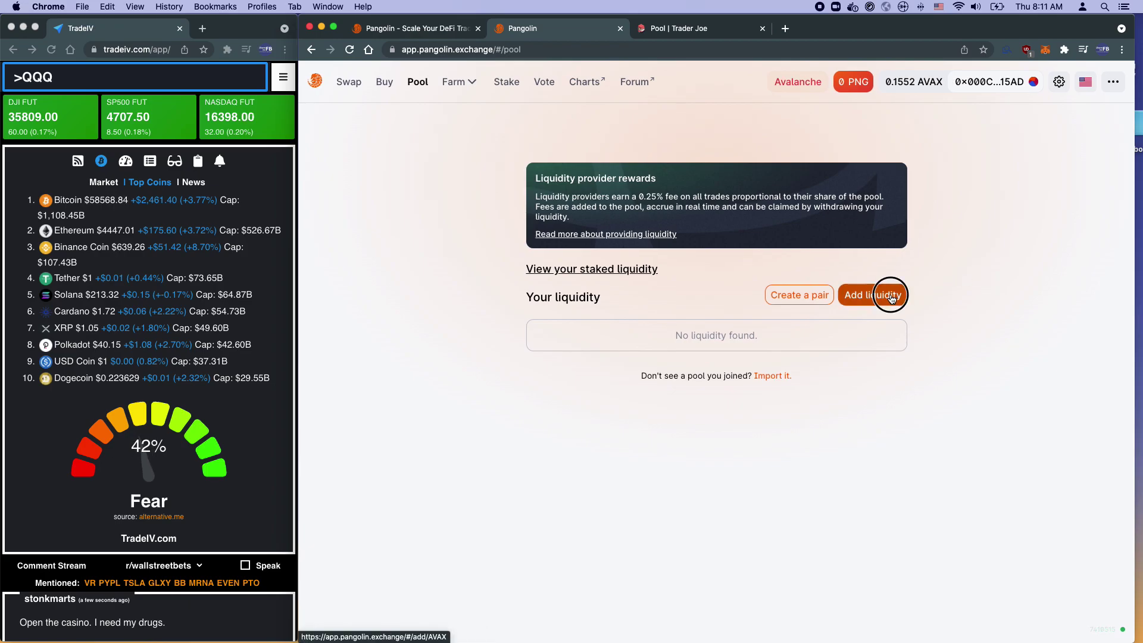
{"action": "left_click", "coordinate": [799, 245]}
{"action": "type", "text": "usdc"}
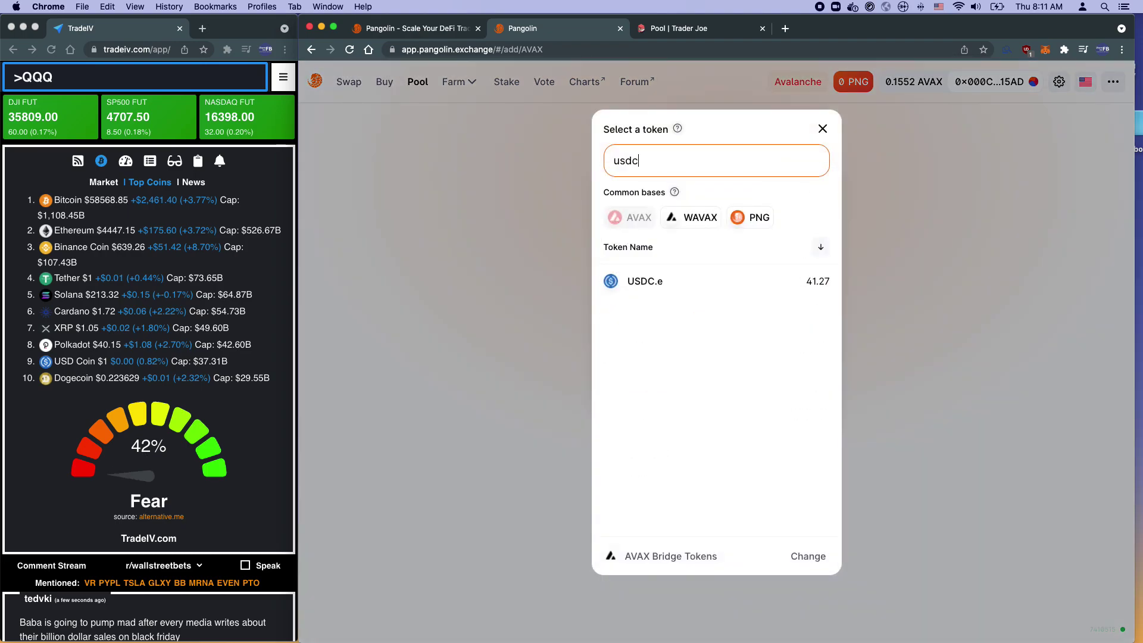
{"action": "left_click", "coordinate": [737, 280]}
{"action": "left_click", "coordinate": [813, 326]}
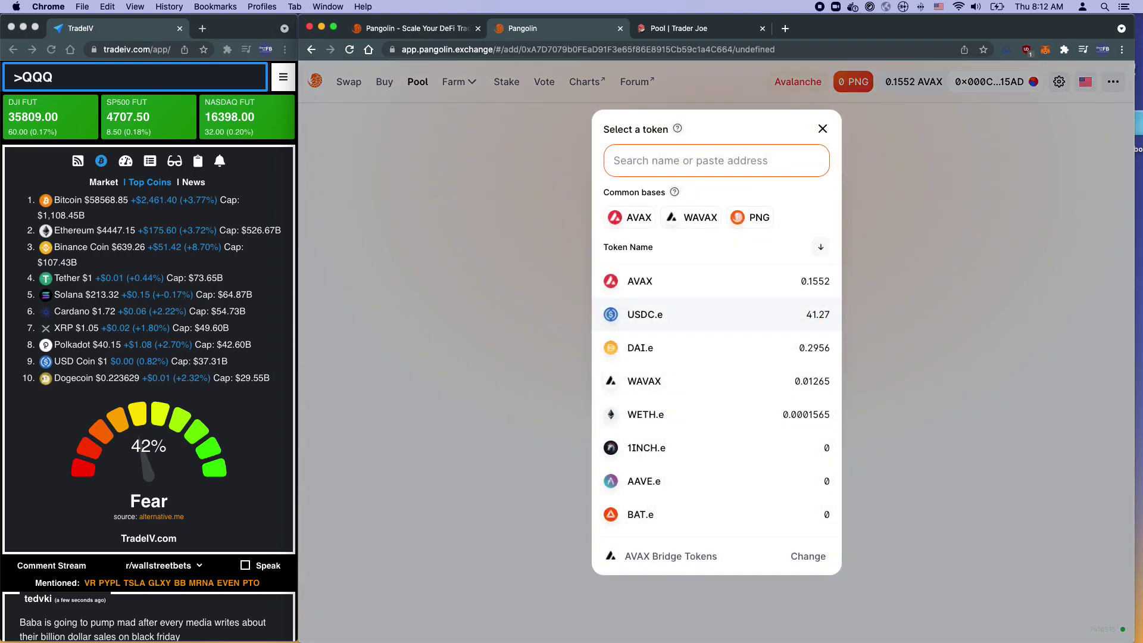
{"action": "type", "text": "dai"}
{"action": "left_click", "coordinate": [792, 291]}
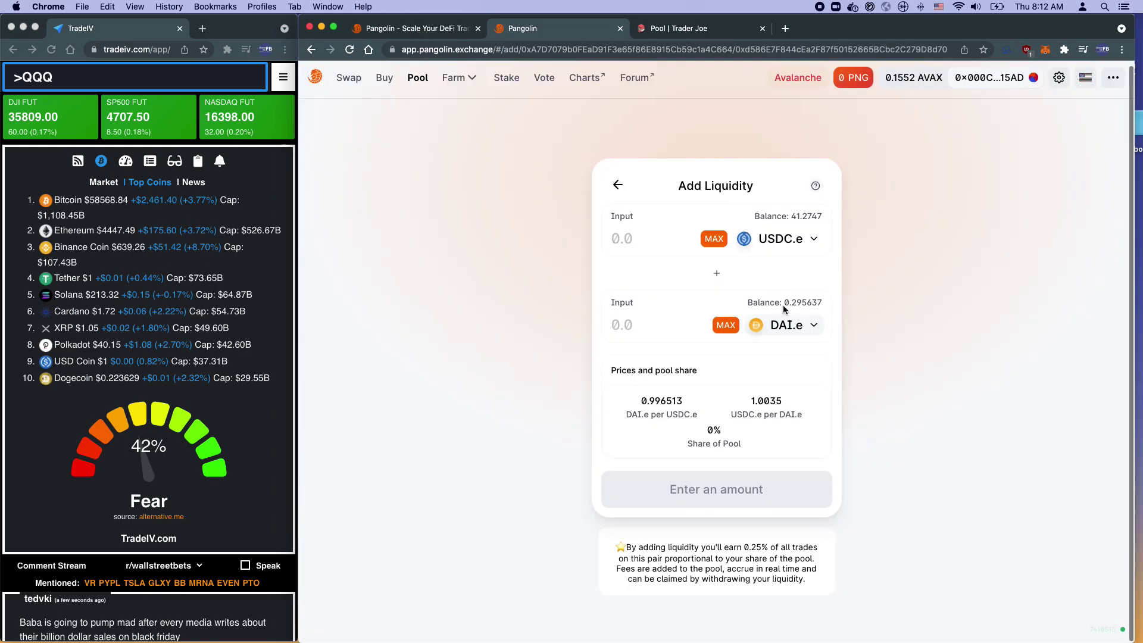
Set the USDC.e liquidity input to 20 and read the note about the fees earned by liquidity providers
{"action": "left_click", "coordinate": [695, 239]}
{"action": "type", "text": "20"}
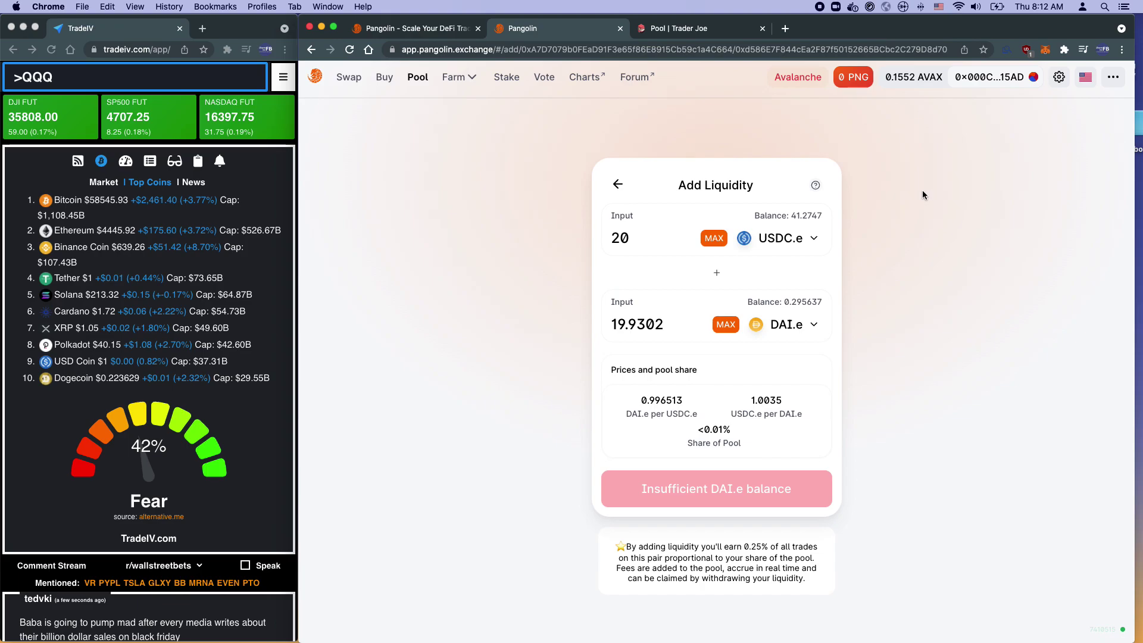
{"action": "scroll", "coordinate": [776, 403], "scroll_direction": "up", "scroll_amount": 2}
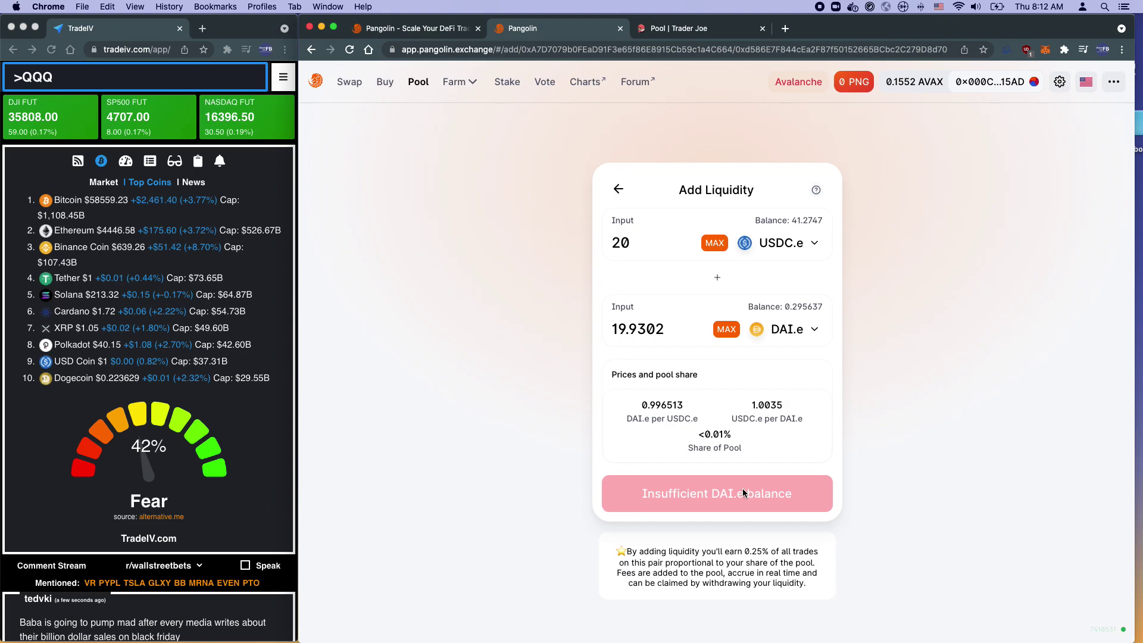
{"action": "scroll", "coordinate": [742, 488], "scroll_direction": "down", "scroll_amount": 2}
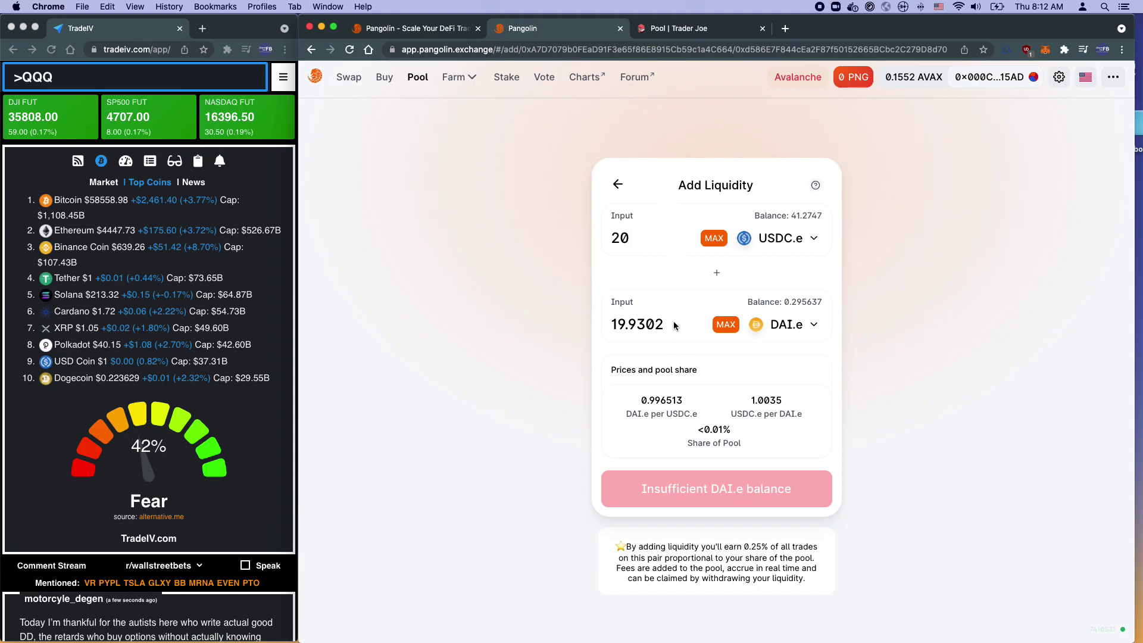
{"action": "left_click_drag", "start_coordinate": [626, 551], "coordinate": [812, 583]}
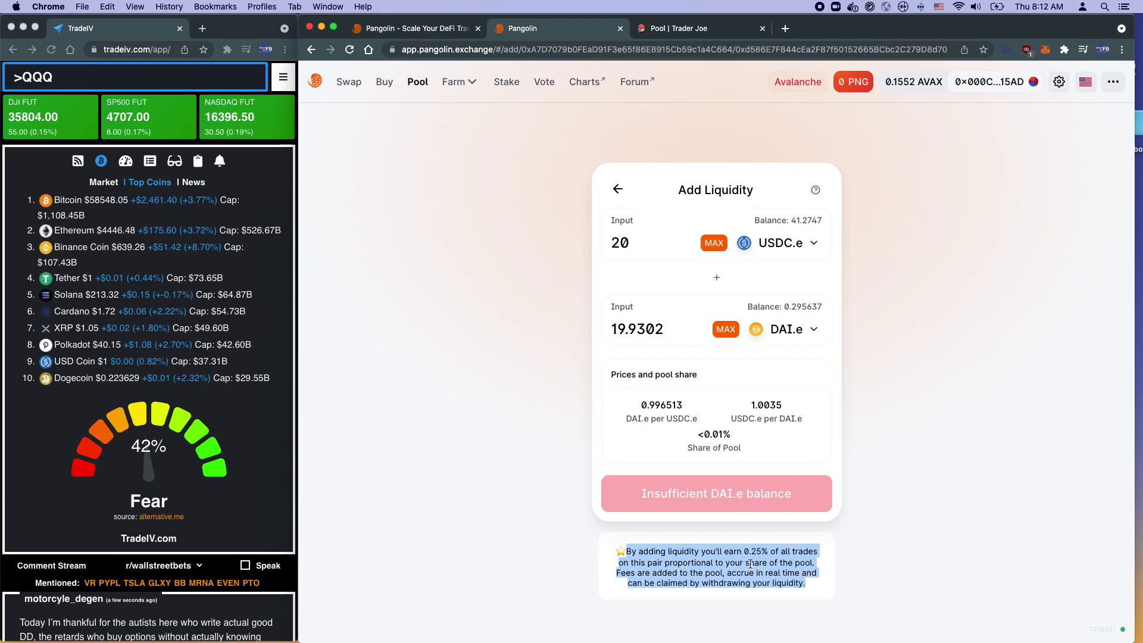
{"action": "scroll", "coordinate": [648, 570], "scroll_direction": "down", "scroll_amount": 1}
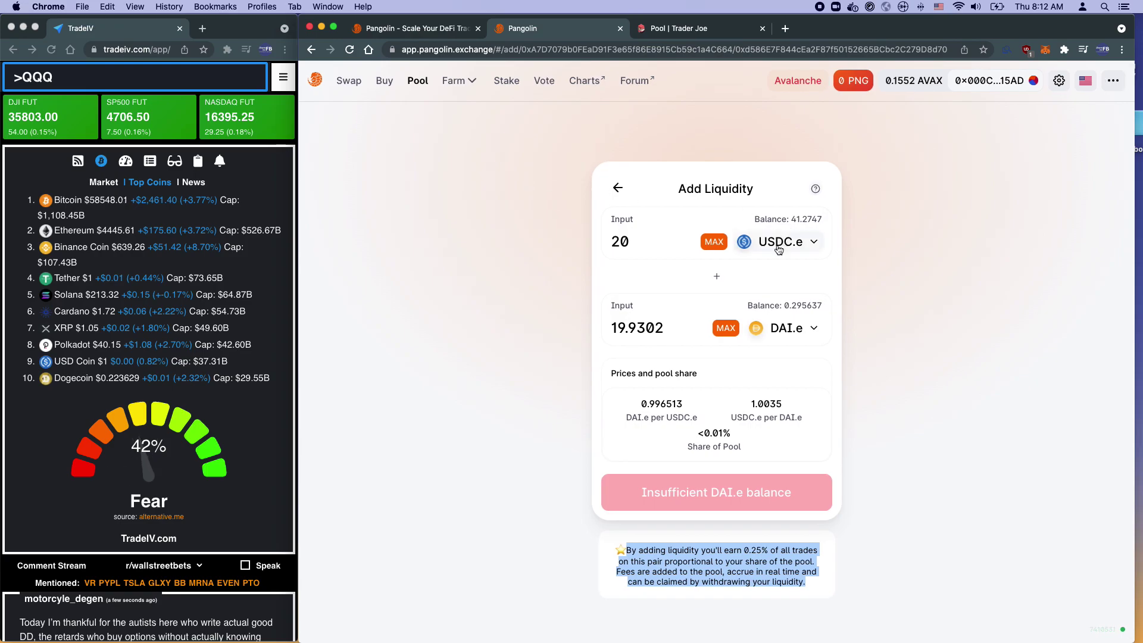
{"action": "scroll", "coordinate": [772, 330], "scroll_direction": "down", "scroll_amount": 1}
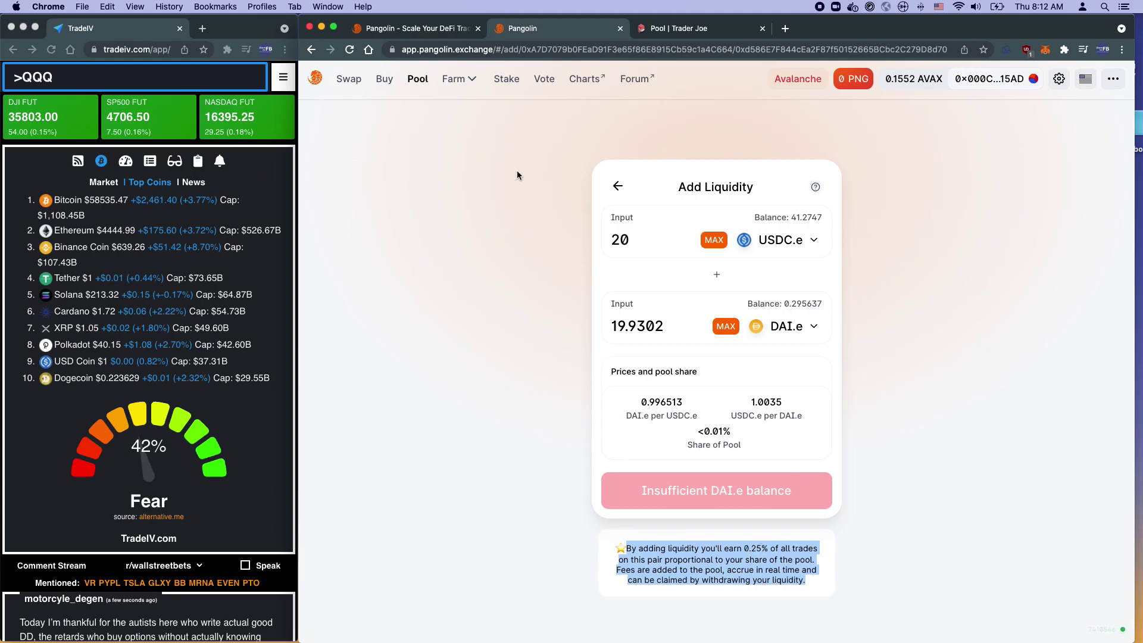
Open Pangolin's protocol analytics and bring up the USDC.e-DAI.e pair from the top pairs
{"action": "left_click", "coordinate": [591, 80]}
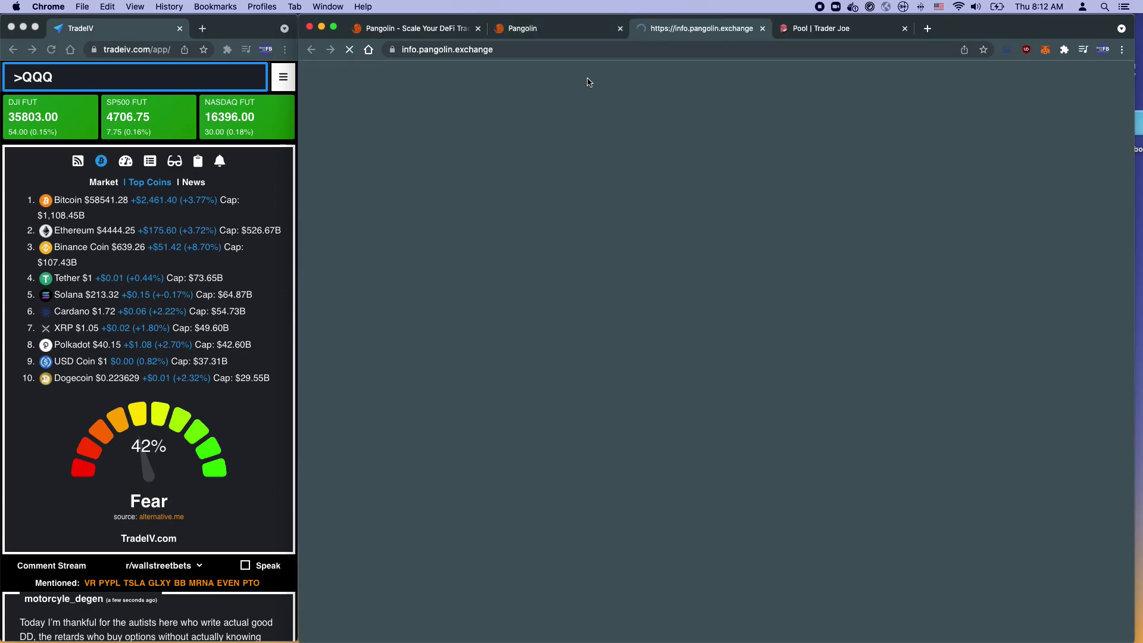
{"action": "left_click", "coordinate": [573, 31]}
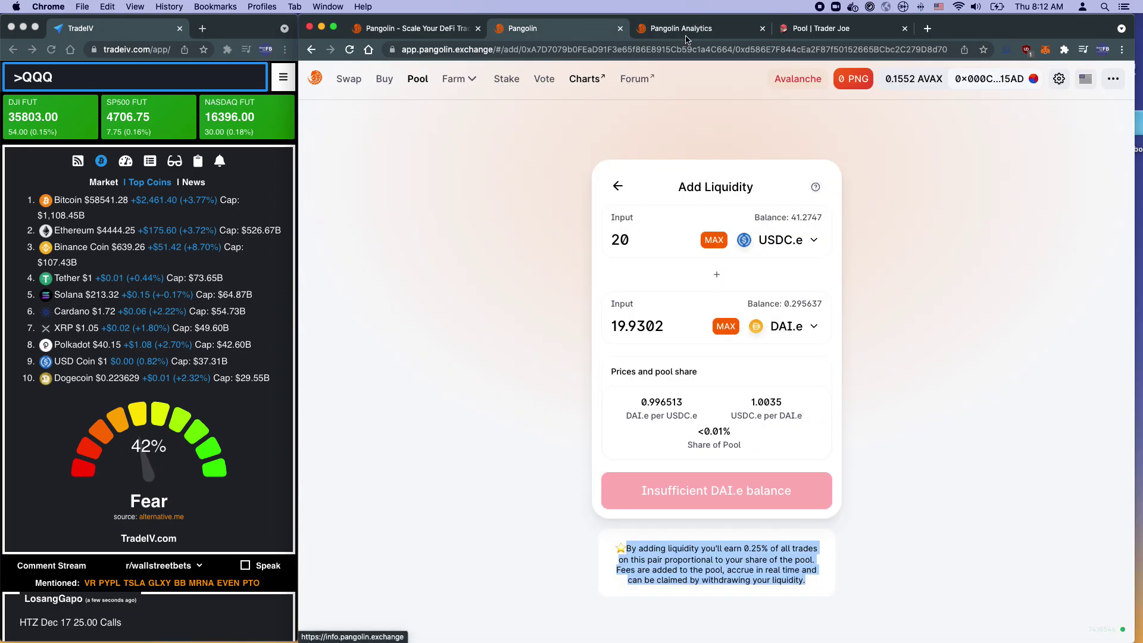
{"action": "left_click", "coordinate": [696, 29]}
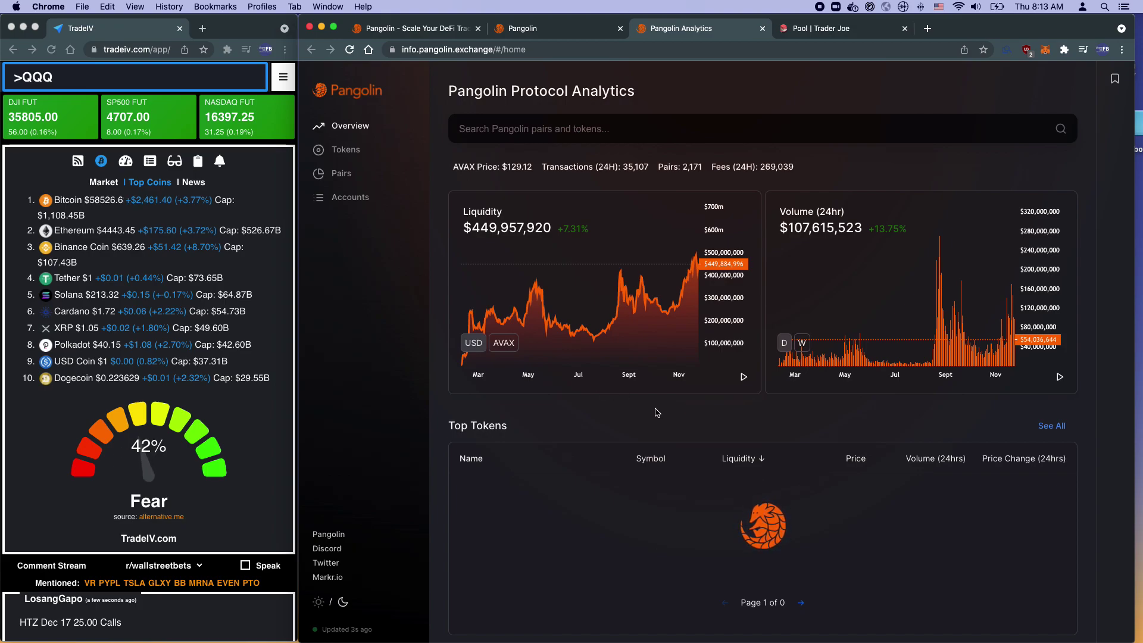
{"action": "left_click", "coordinate": [349, 179]}
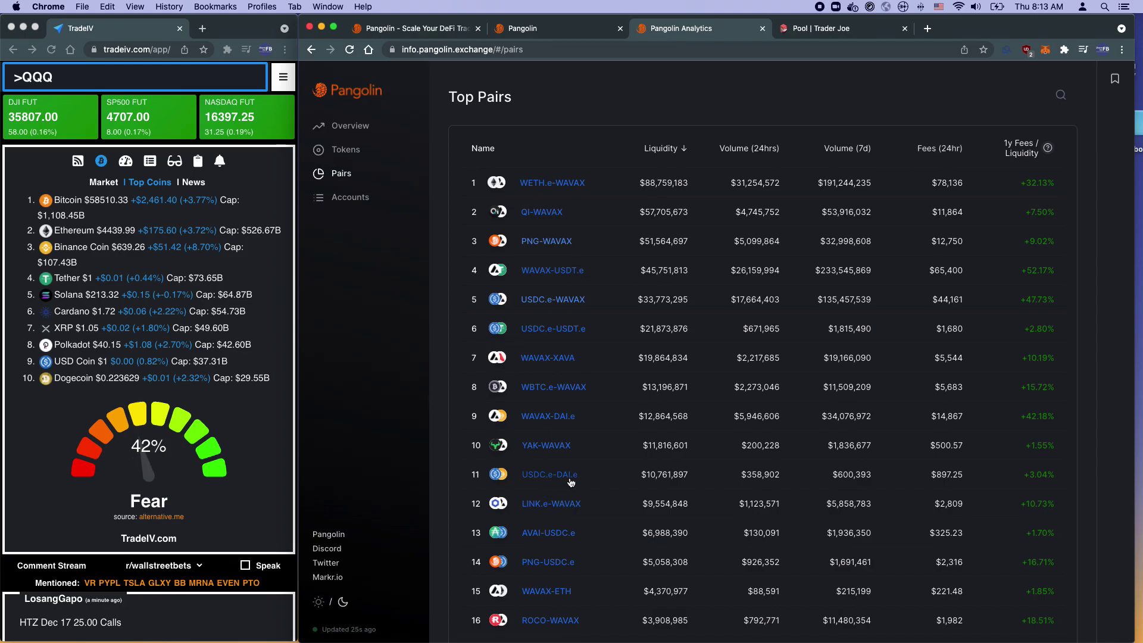
{"action": "left_click", "coordinate": [546, 476]}
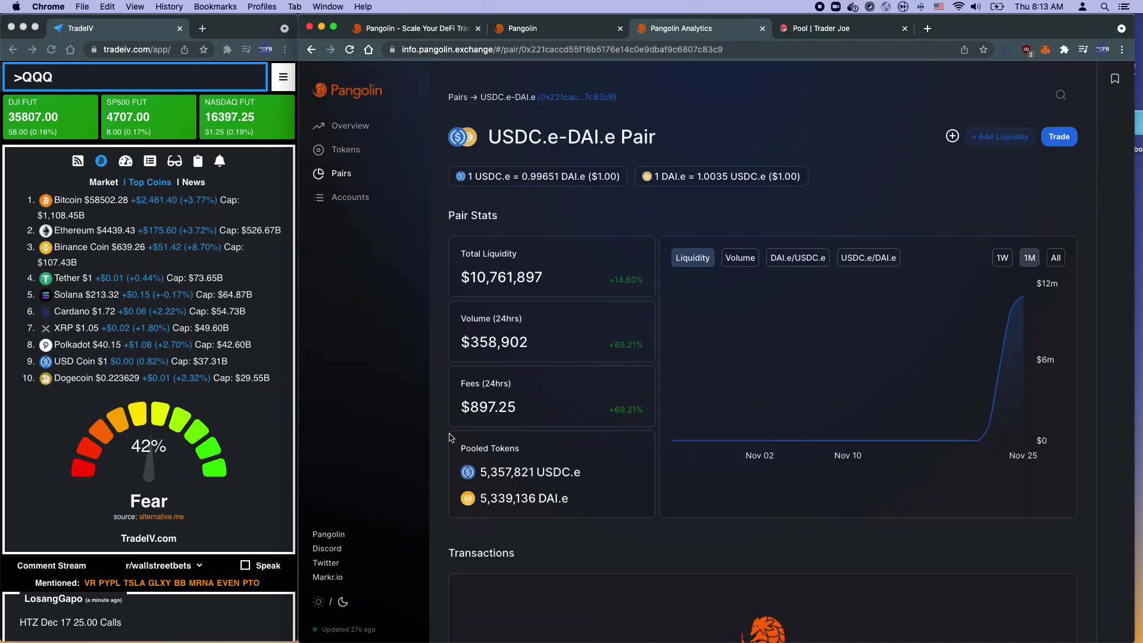
Examine the USDC.e-DAI.e pair's statistics, focusing on the fees collected over 24 hours
{"action": "scroll", "coordinate": [548, 268], "scroll_direction": "down", "scroll_amount": 1}
{"action": "scroll", "coordinate": [546, 306], "scroll_direction": "down", "scroll_amount": 2}
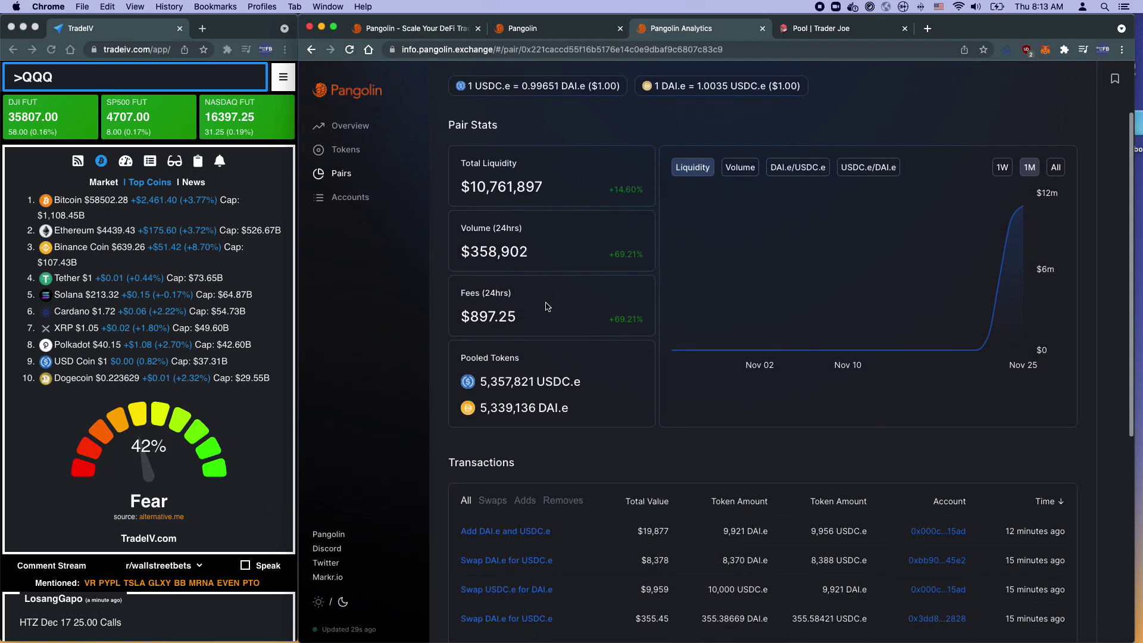
{"action": "left_click_drag", "start_coordinate": [462, 292], "coordinate": [466, 322]}
{"action": "left_click", "coordinate": [539, 317]}
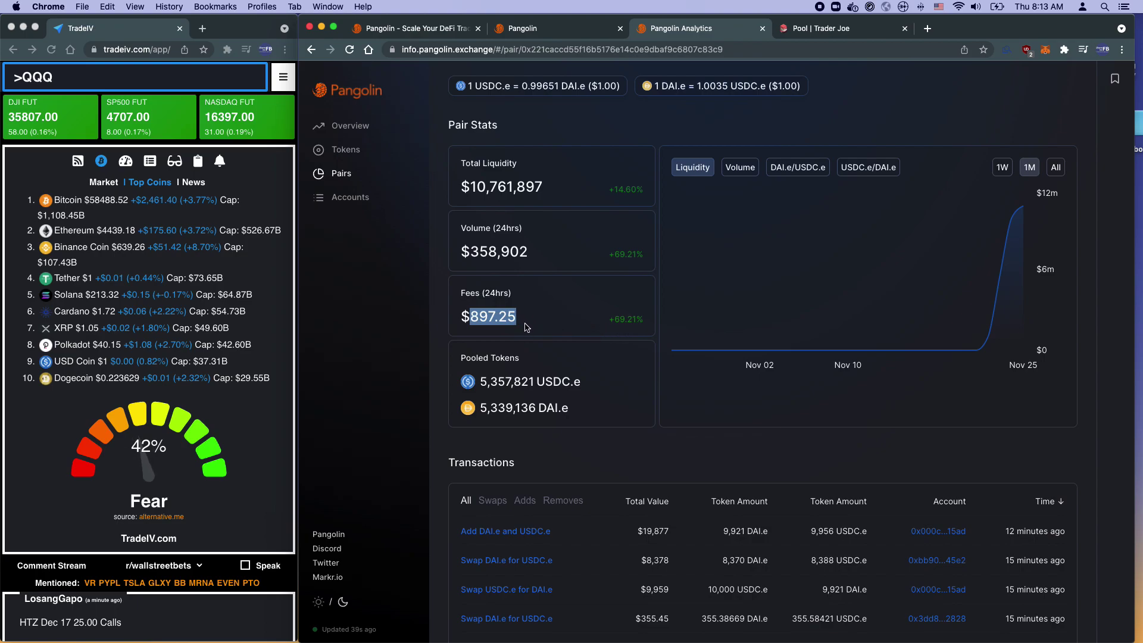
Review the USDC.e-DAI.e pair's transactions and pooled statistics in Pangolin Analytics, comparing them with the add-liquidity form
{"action": "scroll", "coordinate": [415, 334], "scroll_direction": "down", "scroll_amount": 5}
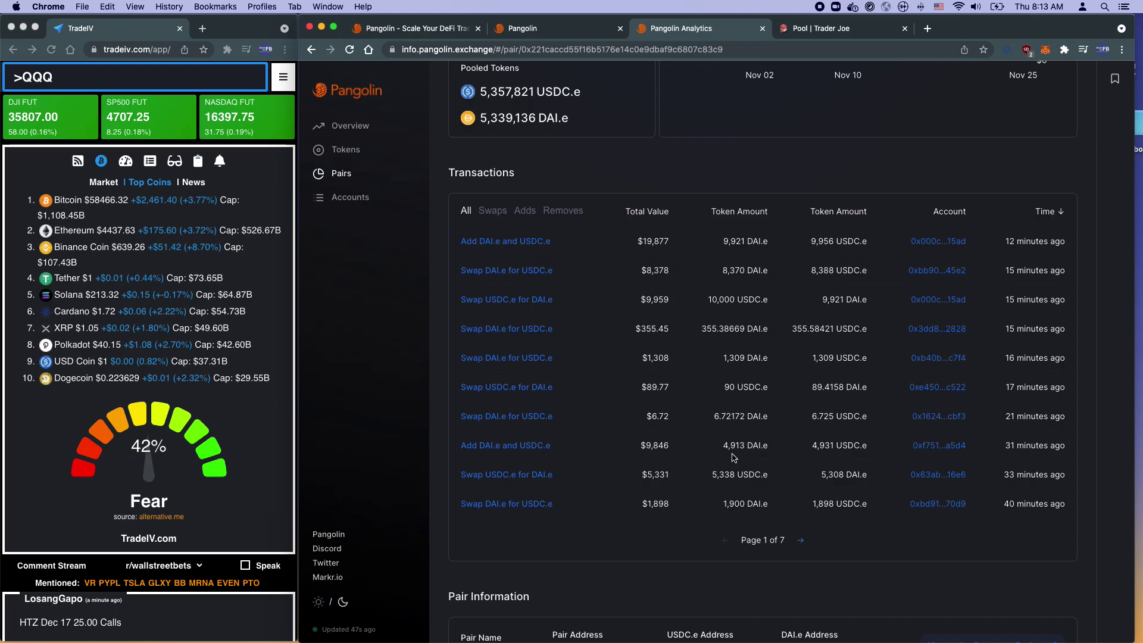
{"action": "scroll", "coordinate": [605, 331], "scroll_direction": "up", "scroll_amount": 6}
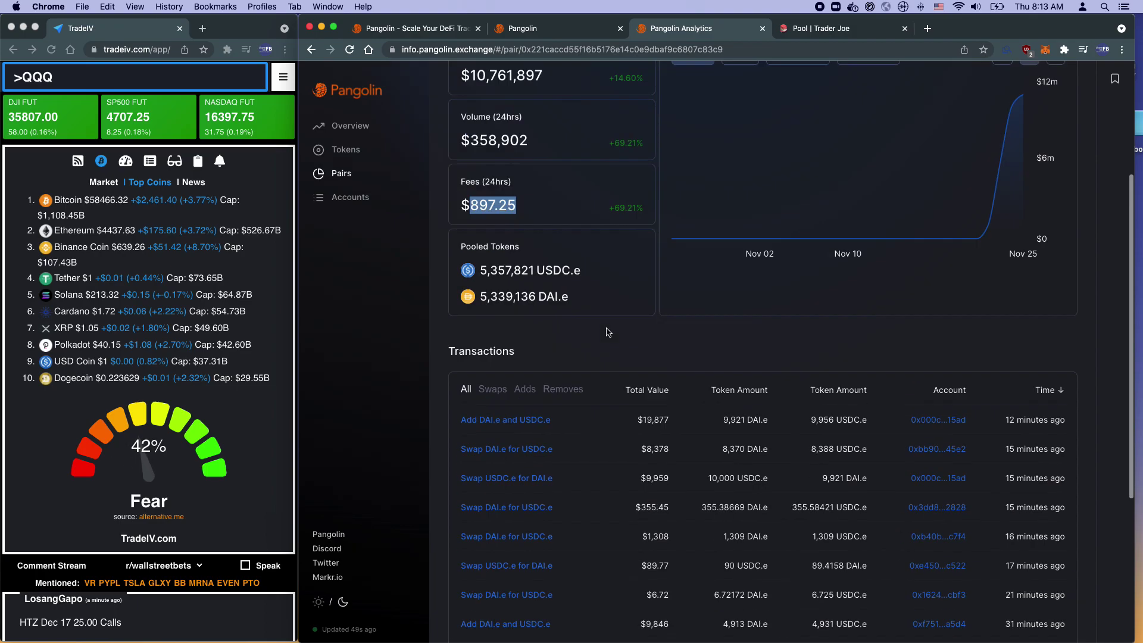
{"action": "left_click", "coordinate": [543, 29]}
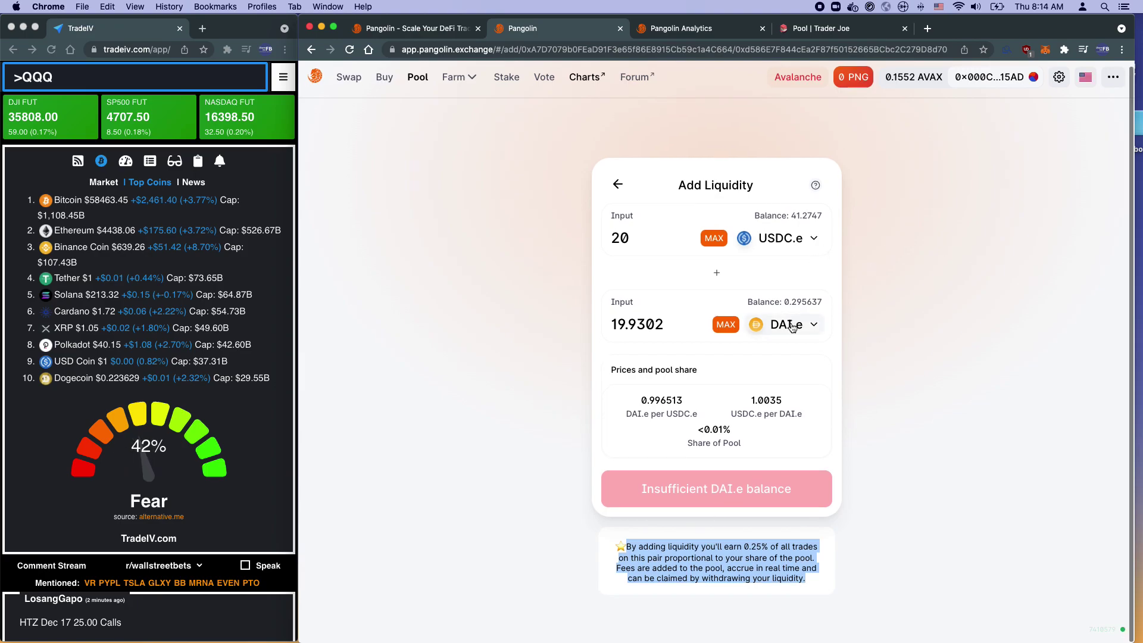
{"action": "scroll", "coordinate": [561, 271], "scroll_direction": "up", "scroll_amount": 2}
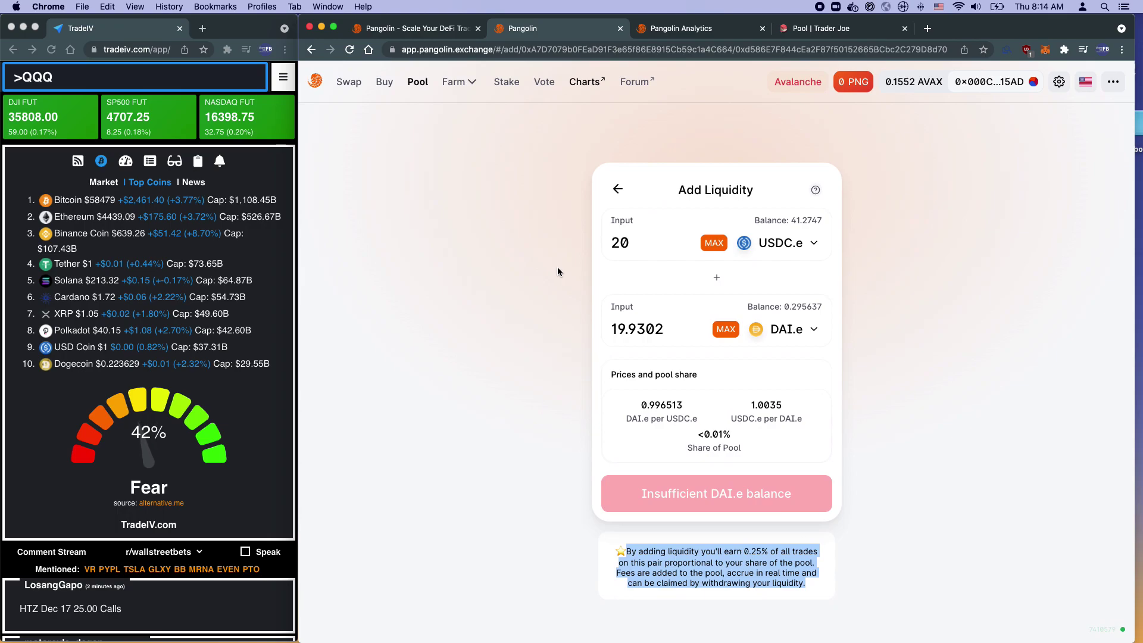
{"action": "left_click", "coordinate": [696, 29]}
{"action": "scroll", "coordinate": [598, 351], "scroll_direction": "down", "scroll_amount": 6}
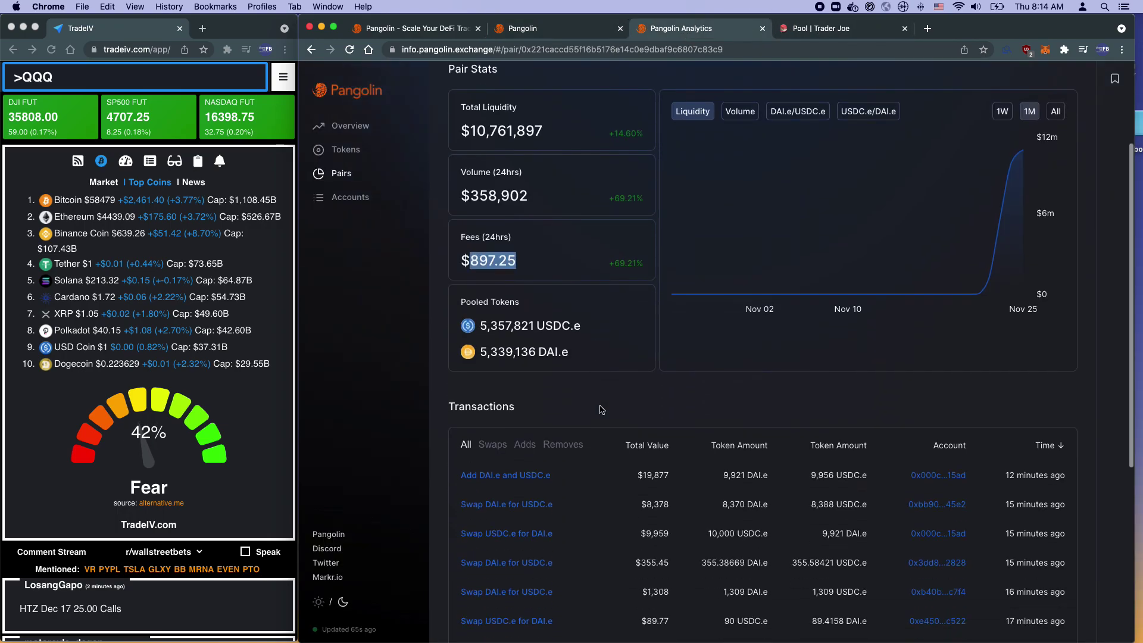
Open Pangolin's liquidity mining farms and examine the USDC.e-DAI.e pool's swap fee, PNG rewards and total APR
{"action": "left_click", "coordinate": [556, 29]}
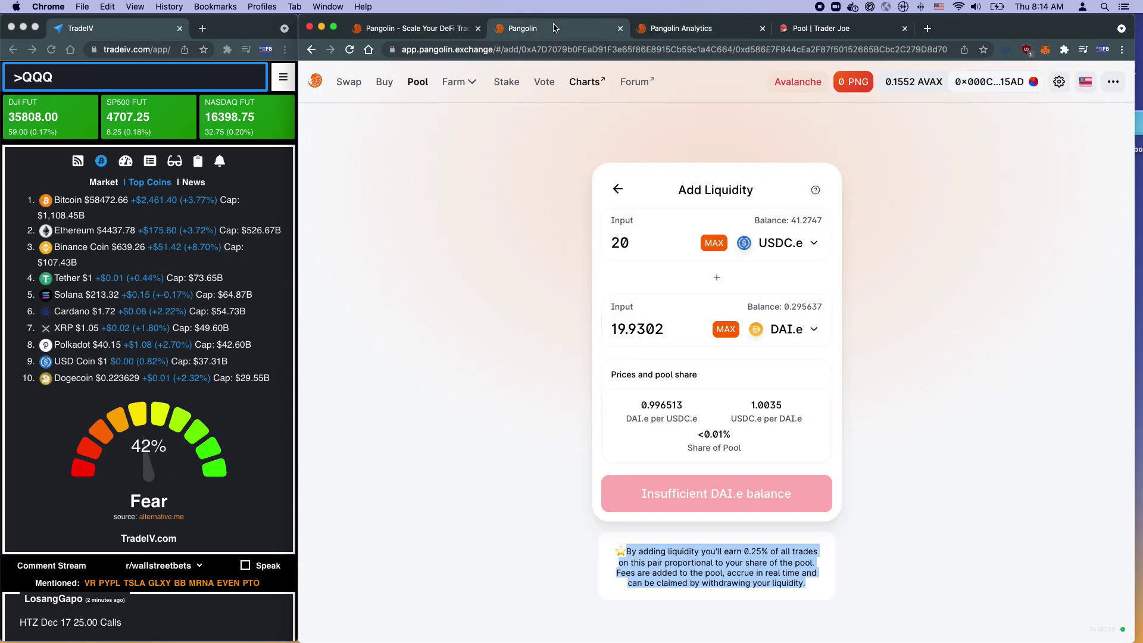
{"action": "left_click", "coordinate": [454, 83]}
{"action": "left_click", "coordinate": [470, 137]}
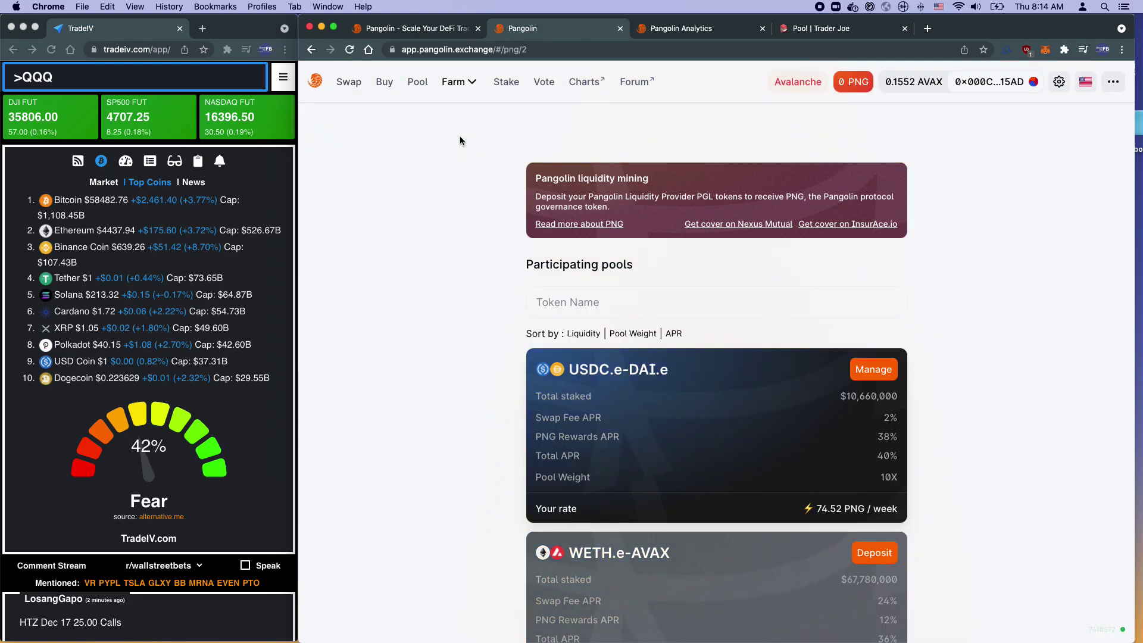
{"action": "scroll", "coordinate": [459, 141], "scroll_direction": "down", "scroll_amount": 3}
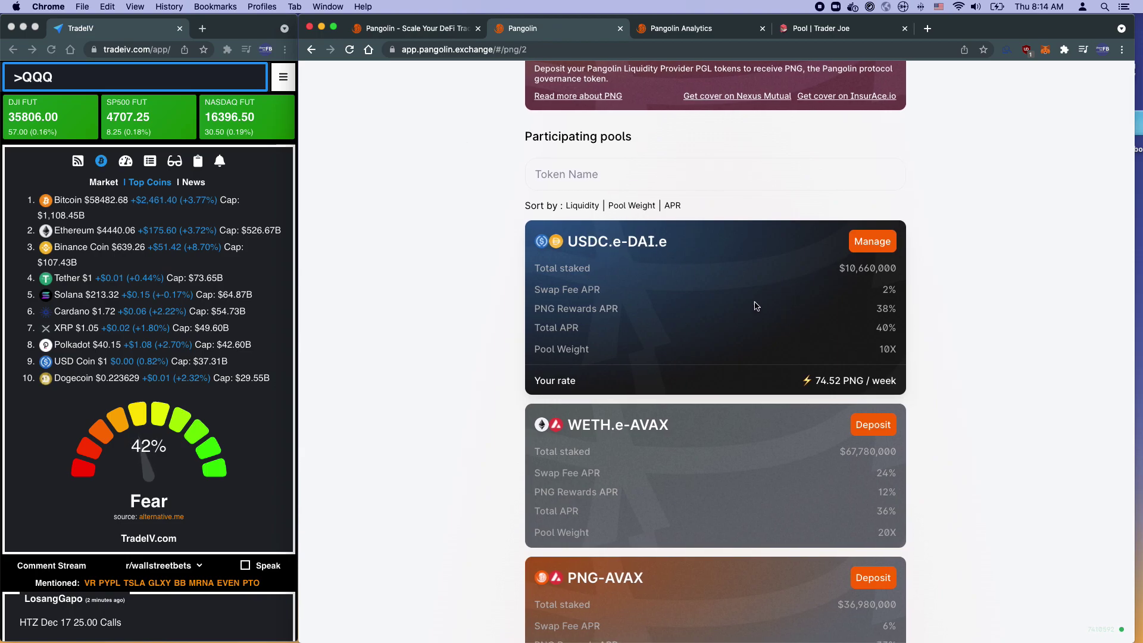
{"action": "scroll", "coordinate": [798, 276], "scroll_direction": "down", "scroll_amount": 1}
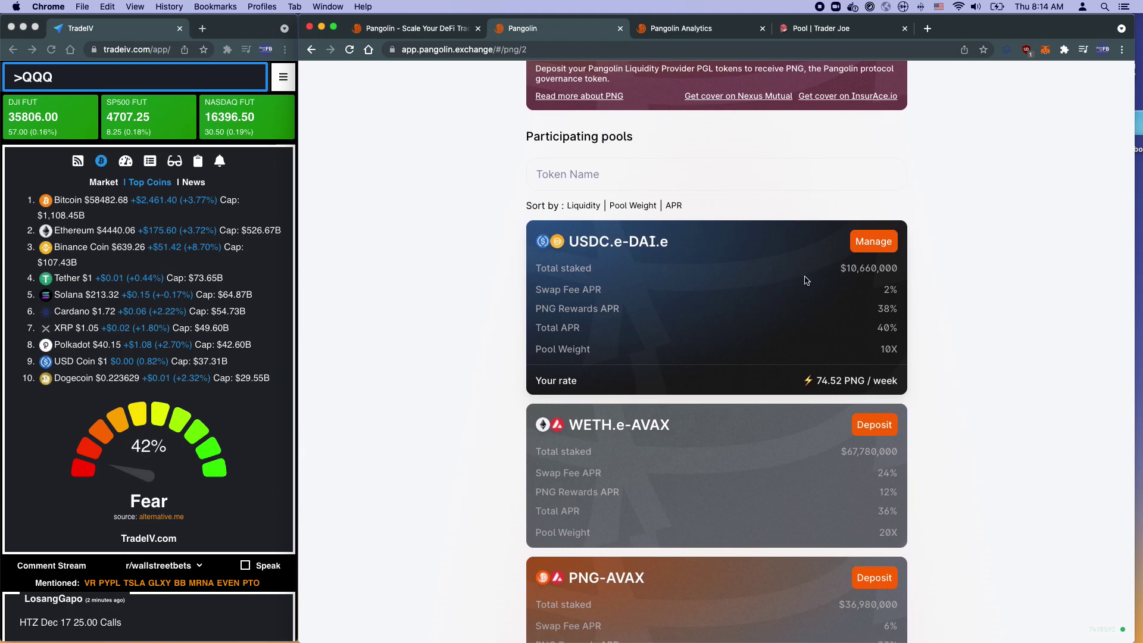
Open the WETH.e-AVAX farm's deposit page and read the first step about getting Pangolin Liquidity tokens
{"action": "left_click", "coordinate": [870, 426]}
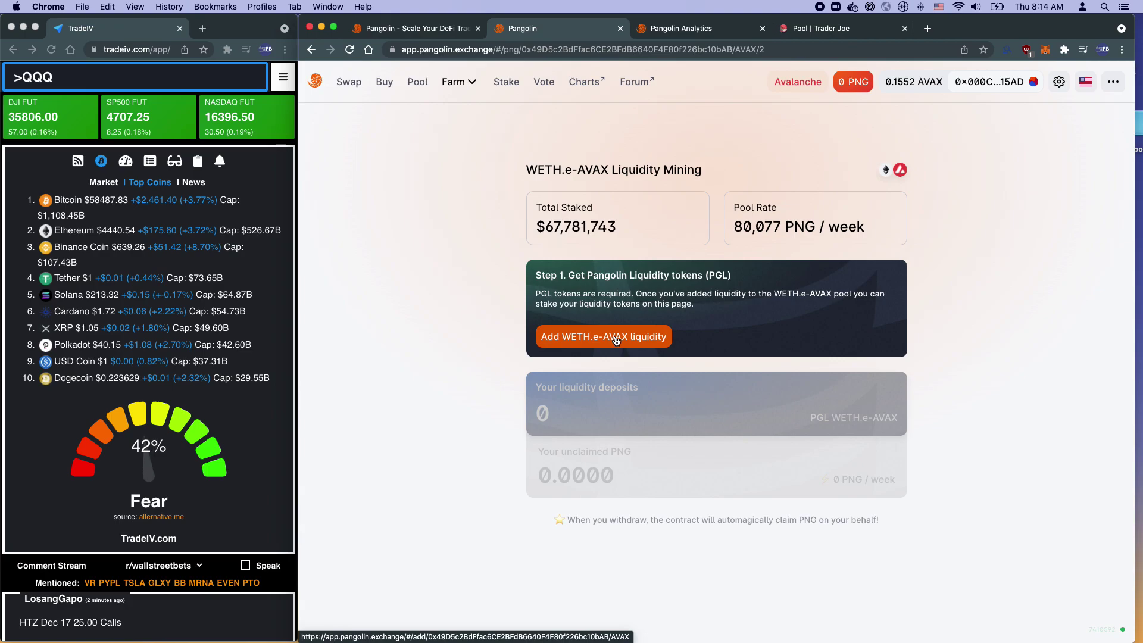
{"action": "scroll", "coordinate": [616, 341], "scroll_direction": "up", "scroll_amount": 5}
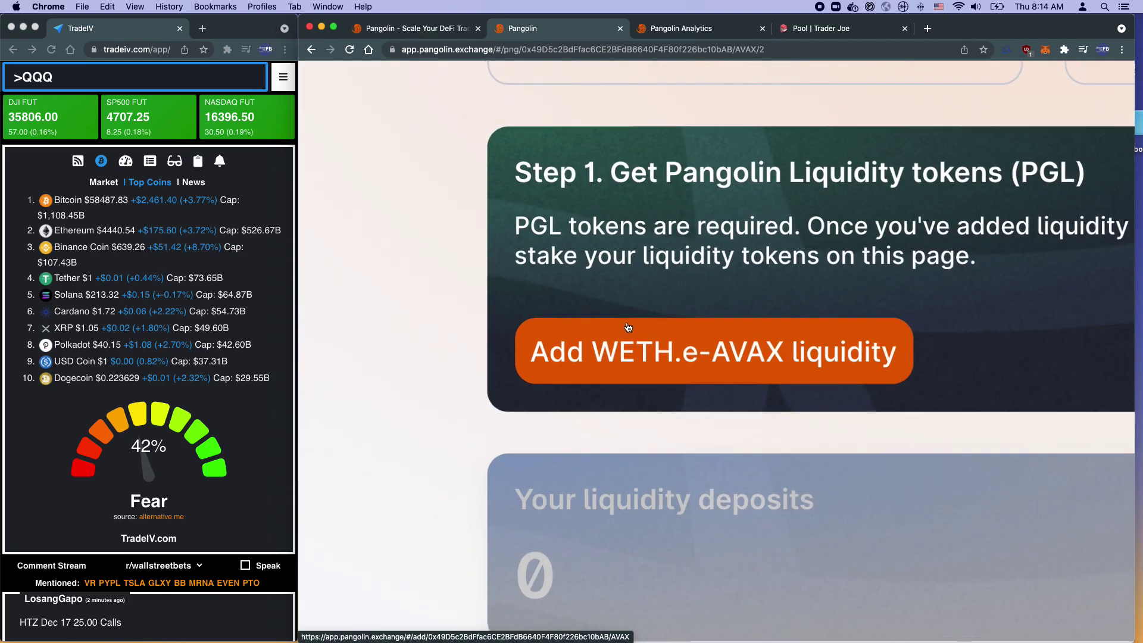
{"action": "scroll", "coordinate": [627, 327], "scroll_direction": "down", "scroll_amount": 5}
View the USDC.e-DAI.e farm's management page with its liquidity deposits and unclaimed PNG, and return to the pool list
{"action": "left_click", "coordinate": [310, 50]}
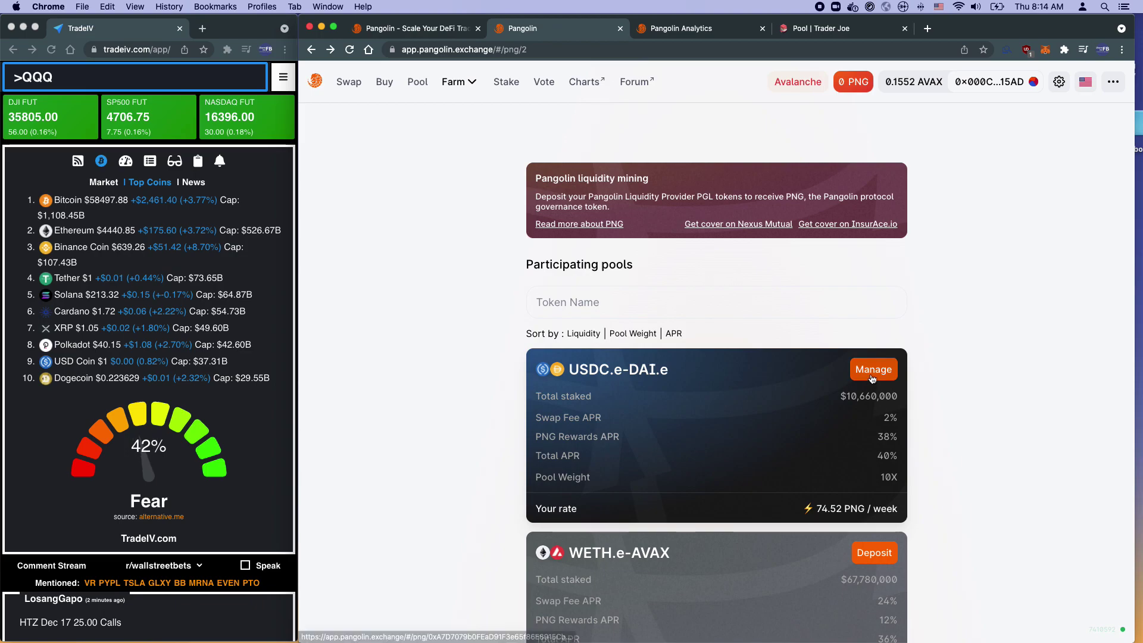
{"action": "left_click", "coordinate": [872, 375]}
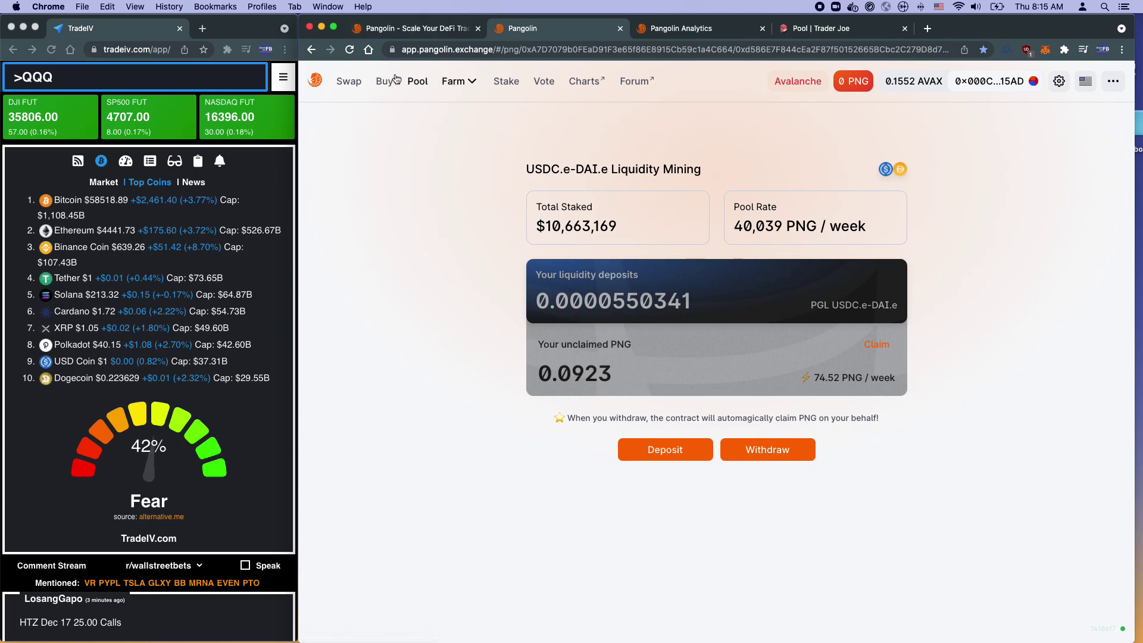
{"action": "left_click", "coordinate": [312, 50]}
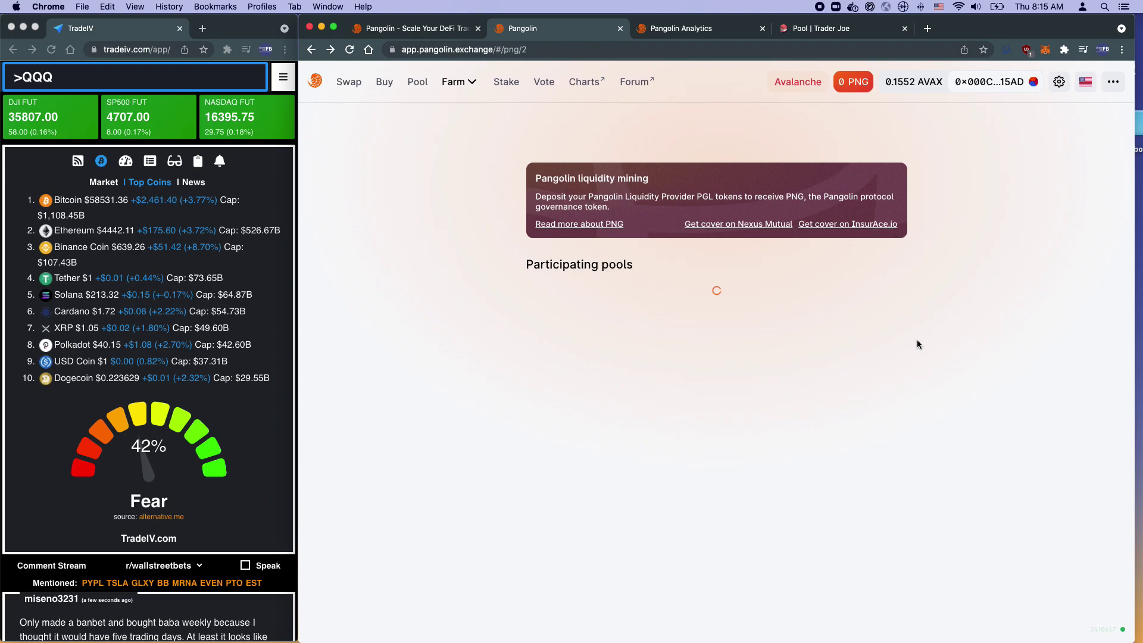
Compare the swap fee, PNG rewards and total APR across the participating pools
{"action": "scroll", "coordinate": [916, 344], "scroll_direction": "down", "scroll_amount": 8}
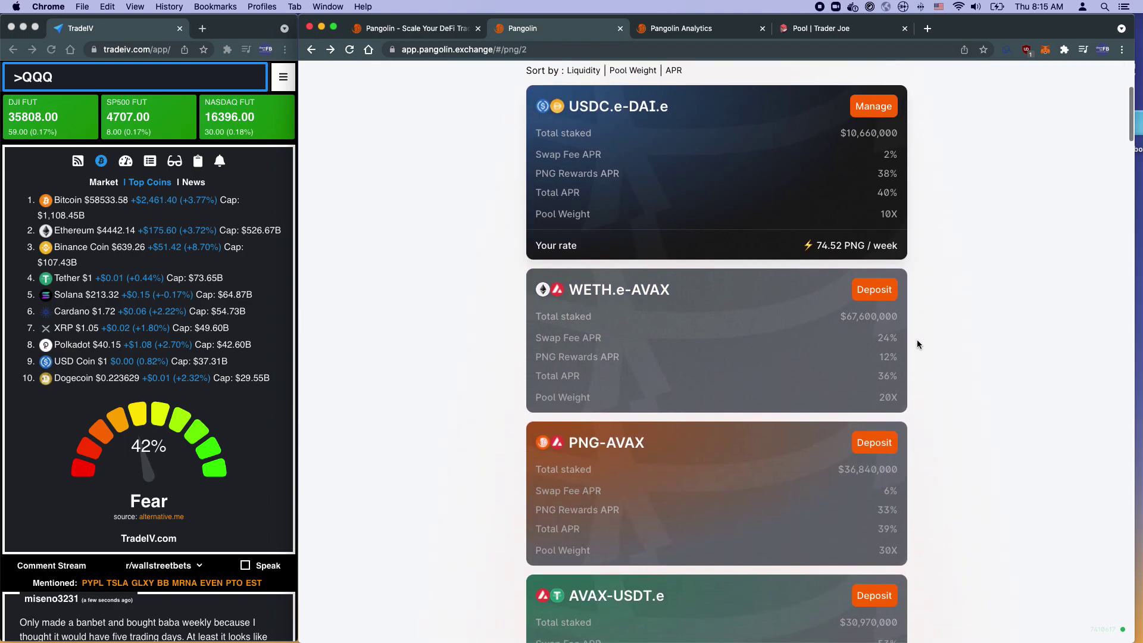
{"action": "scroll", "coordinate": [932, 345], "scroll_direction": "down", "scroll_amount": 2}
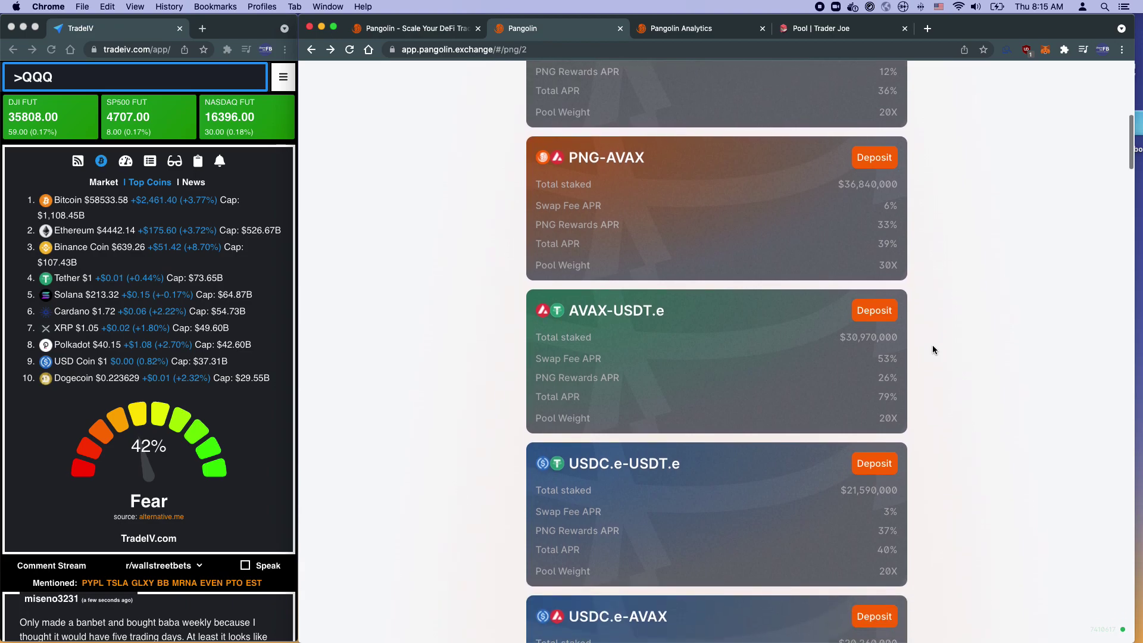
{"action": "left_click", "coordinate": [901, 387]}
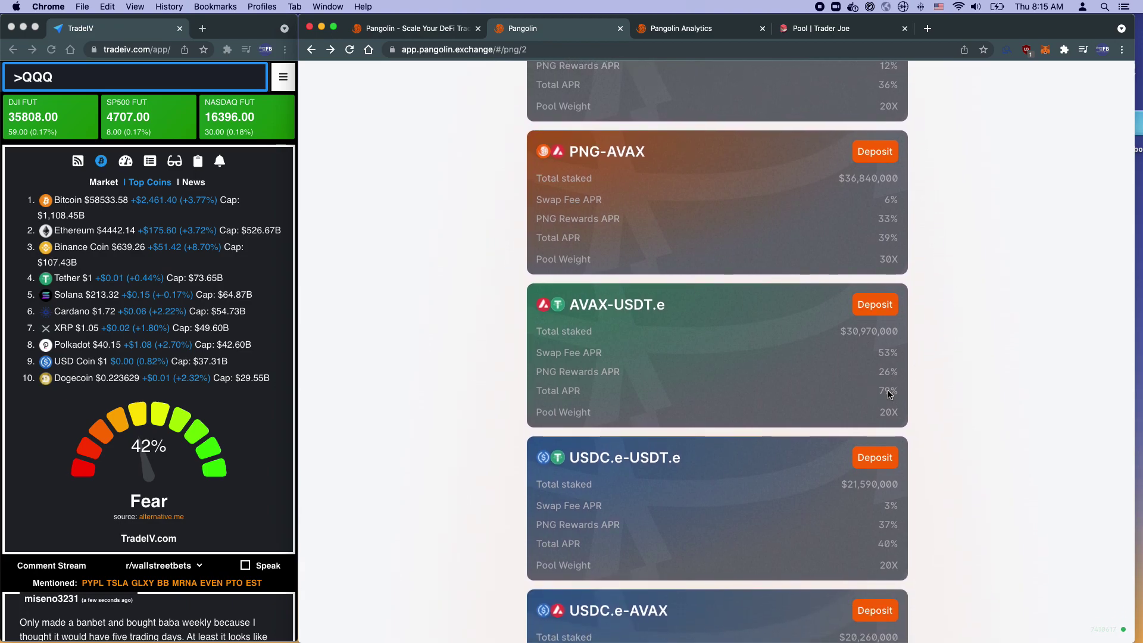
{"action": "scroll", "coordinate": [900, 357], "scroll_direction": "down", "scroll_amount": 3}
{"action": "scroll", "coordinate": [899, 278], "scroll_direction": "down", "scroll_amount": 6}
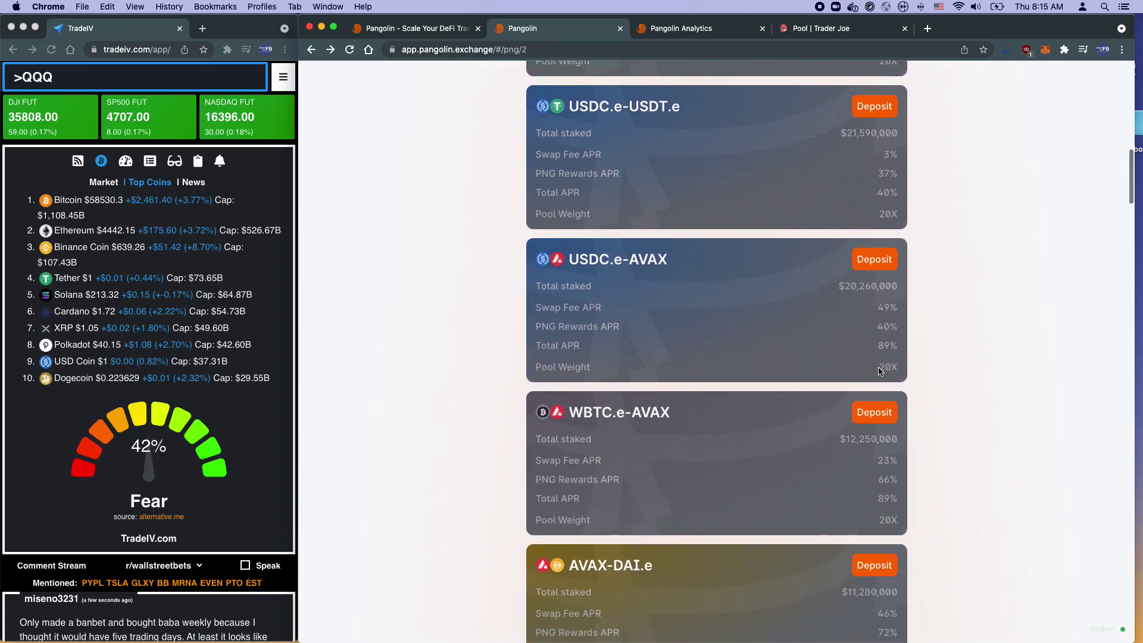
{"action": "scroll", "coordinate": [887, 353], "scroll_direction": "down", "scroll_amount": 2}
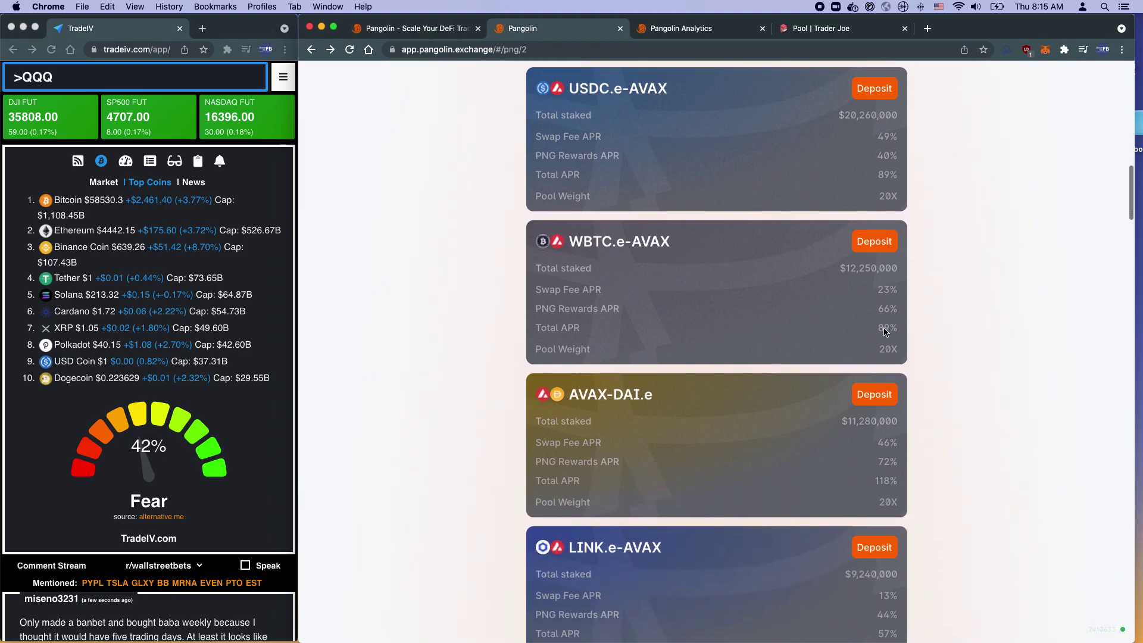
{"action": "scroll", "coordinate": [885, 334], "scroll_direction": "down", "scroll_amount": 3}
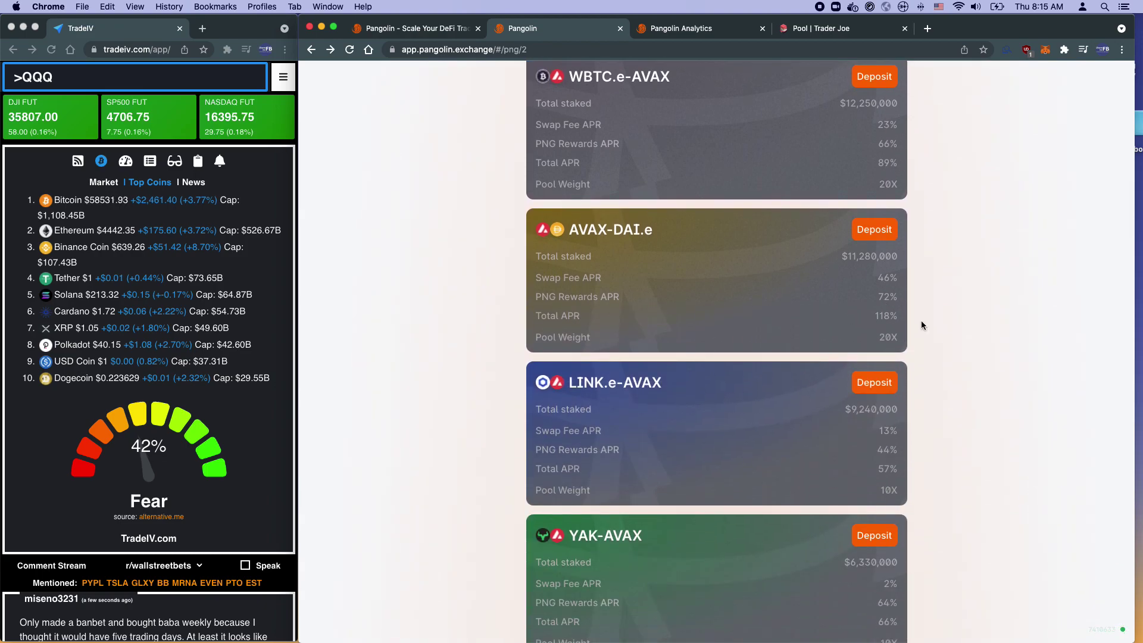
{"action": "scroll", "coordinate": [921, 325], "scroll_direction": "up", "scroll_amount": 1}
{"action": "scroll", "coordinate": [920, 325], "scroll_direction": "up", "scroll_amount": 20}
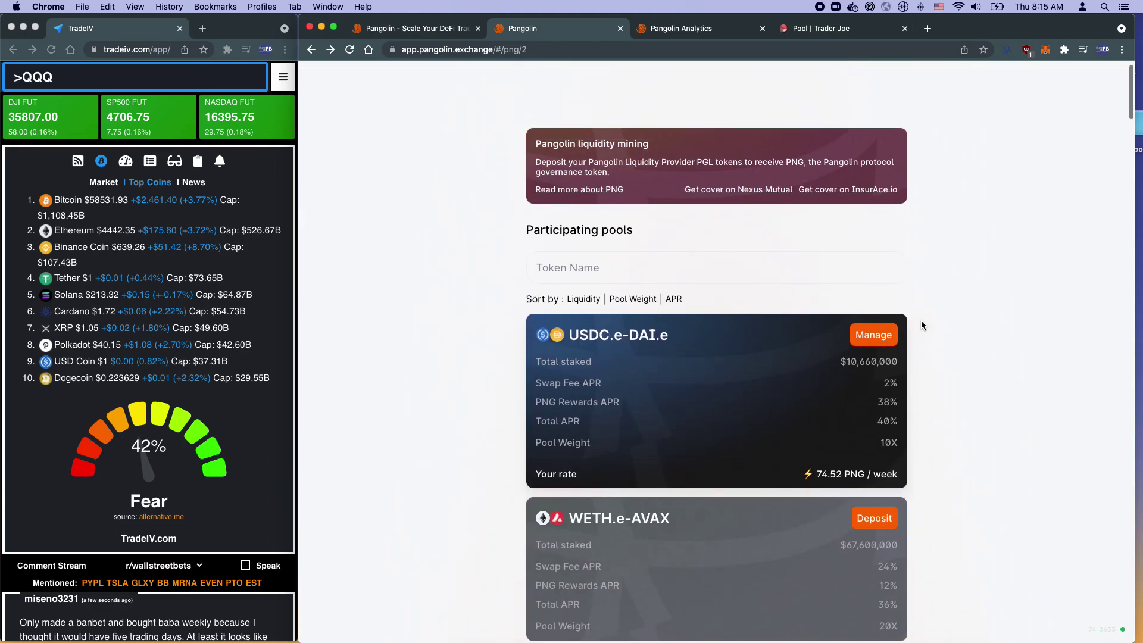
{"action": "scroll", "coordinate": [920, 324], "scroll_direction": "down", "scroll_amount": 3}
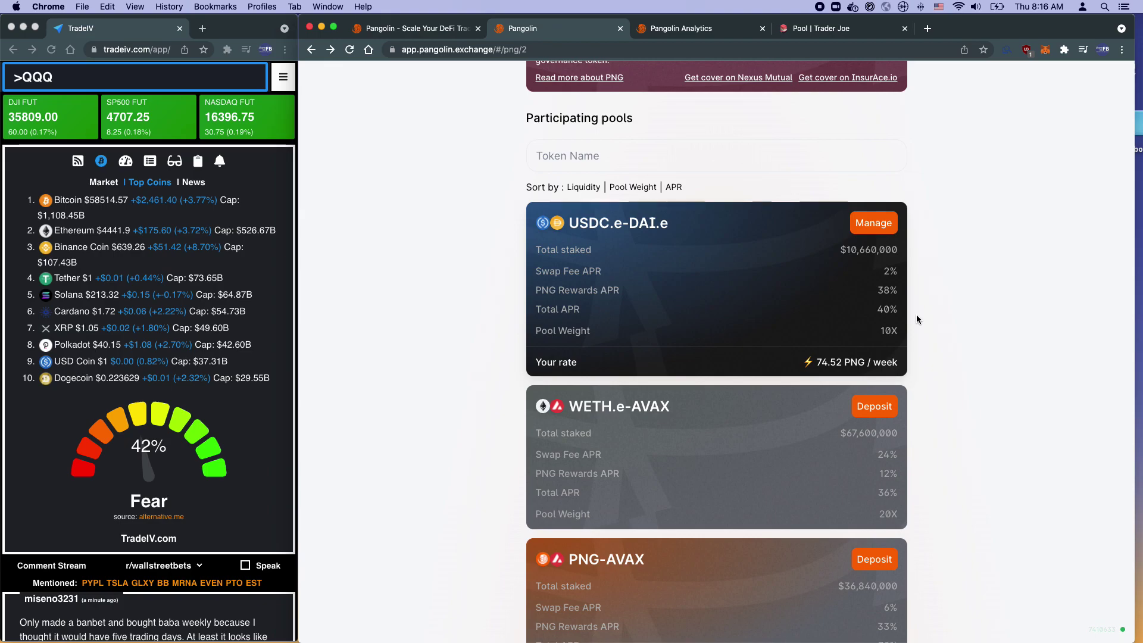
{"action": "scroll", "coordinate": [916, 314], "scroll_direction": "up", "scroll_amount": 3}
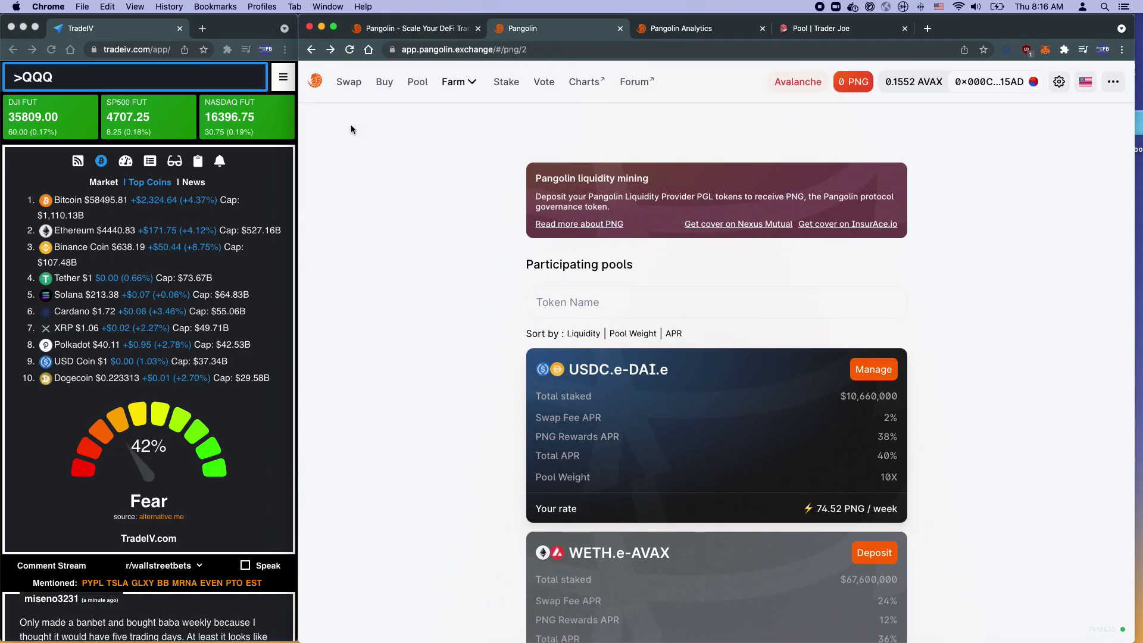
Switch to Trader Joe, filter its farms to the wallet's own, and open the SPELL-AVAX farm
{"action": "left_click", "coordinate": [827, 33]}
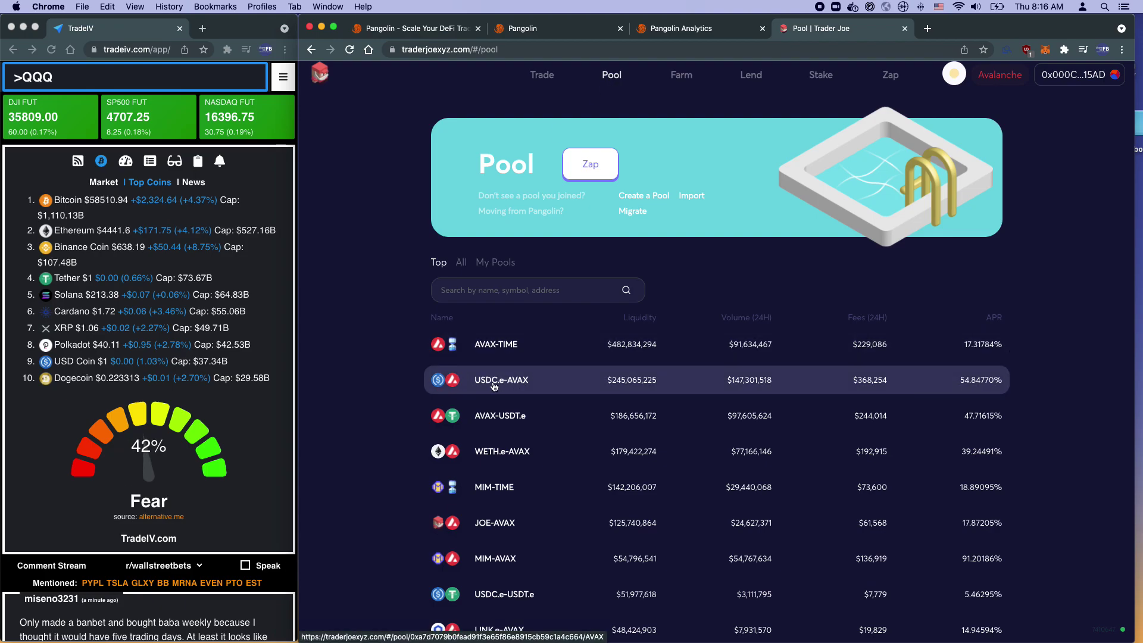
{"action": "left_click", "coordinate": [680, 75]}
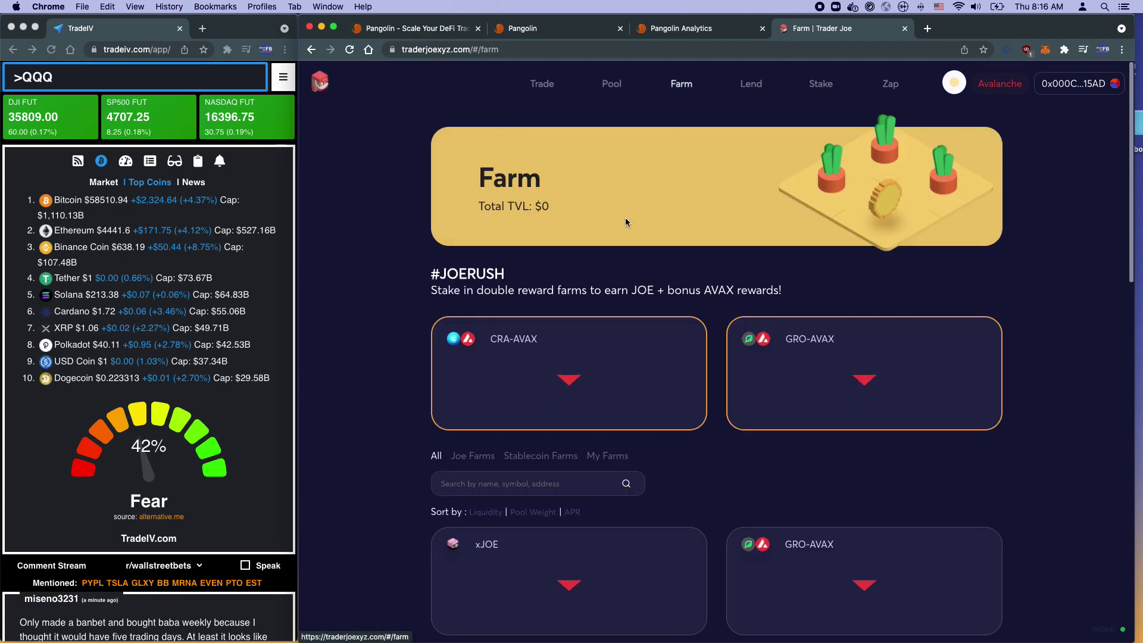
{"action": "scroll", "coordinate": [364, 340], "scroll_direction": "down", "scroll_amount": 3}
{"action": "left_click", "coordinate": [607, 374]}
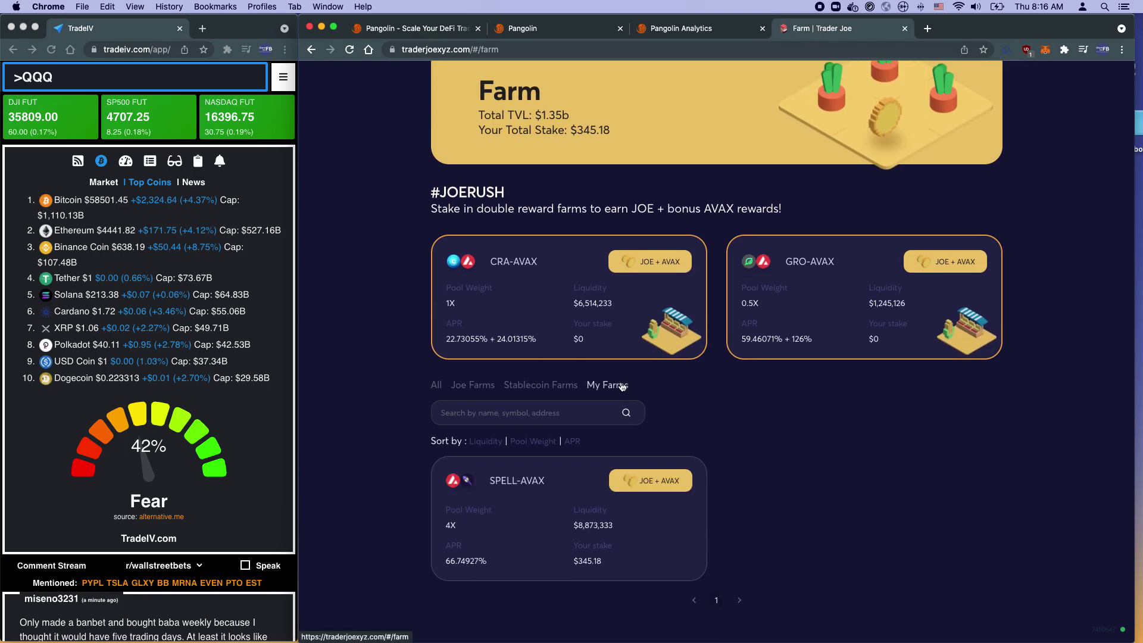
{"action": "left_click", "coordinate": [543, 456]}
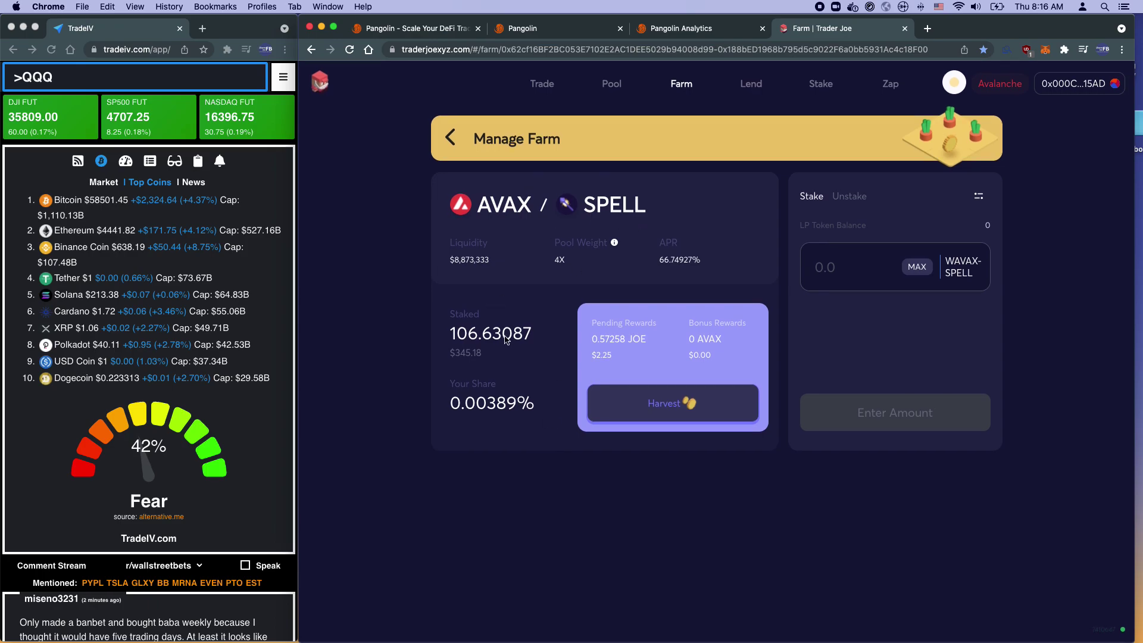
Examine the AVAX/SPELL farm's APR and the dollar value of its pending JOE rewards, and return to the farm list
{"action": "left_click_drag", "start_coordinate": [655, 262], "coordinate": [713, 263]}
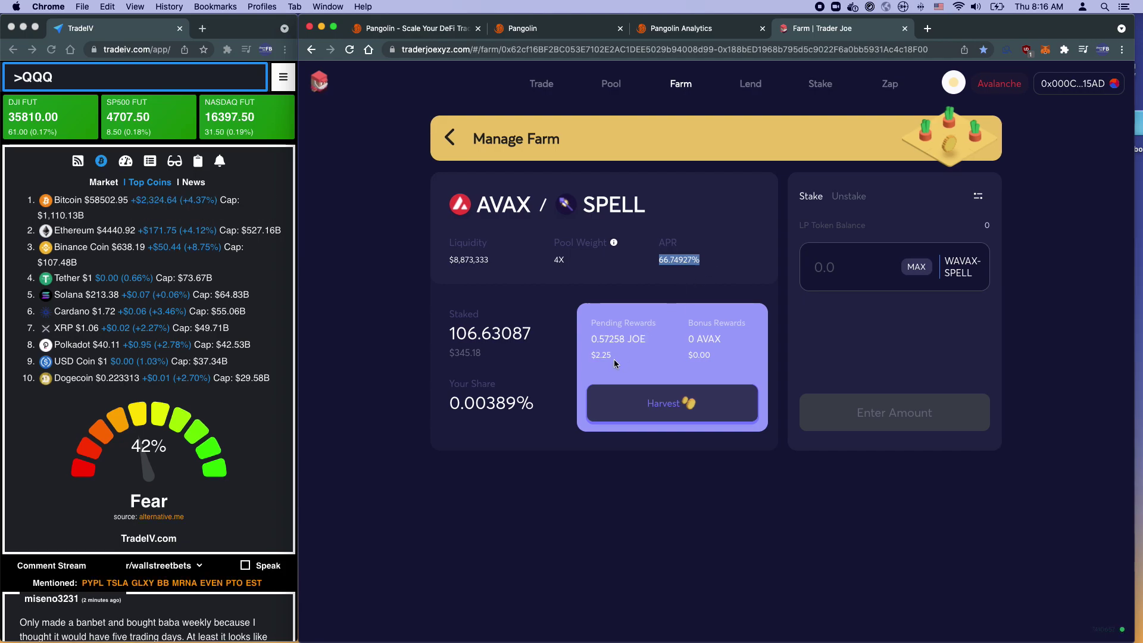
{"action": "left_click", "coordinate": [613, 357]}
{"action": "left_click_drag", "start_coordinate": [613, 357], "coordinate": [589, 356]}
{"action": "left_click", "coordinate": [447, 137]}
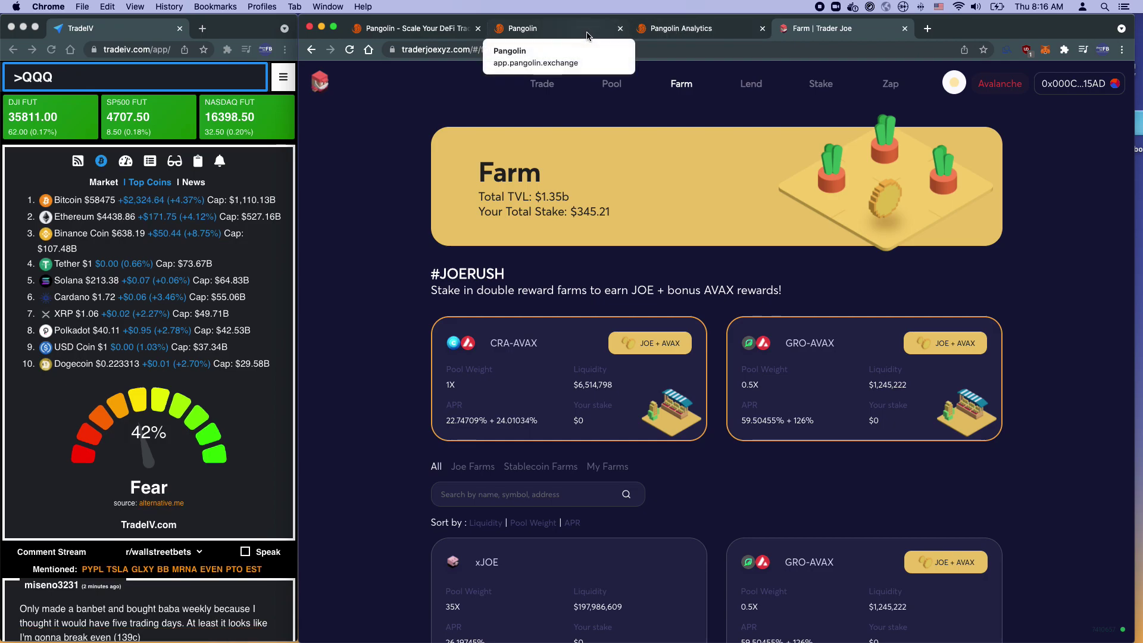
Set up a Trader Joe swap with USDC.e as the source token and DAI.e as the received token
{"action": "left_click", "coordinate": [542, 83]}
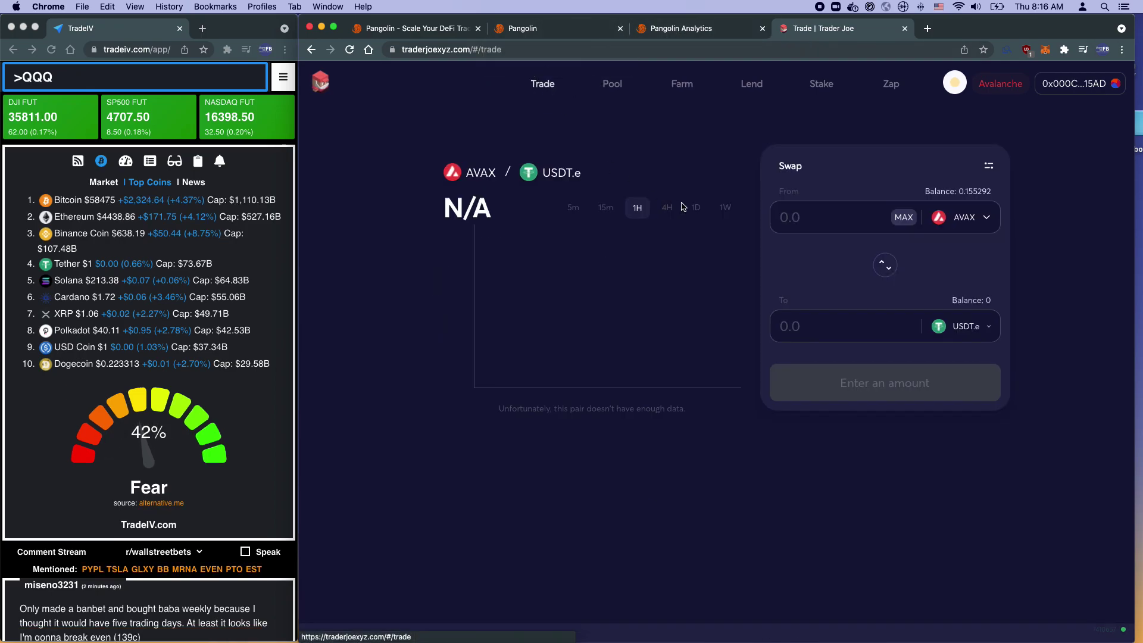
{"action": "scroll", "coordinate": [986, 222], "scroll_direction": "down", "scroll_amount": 1}
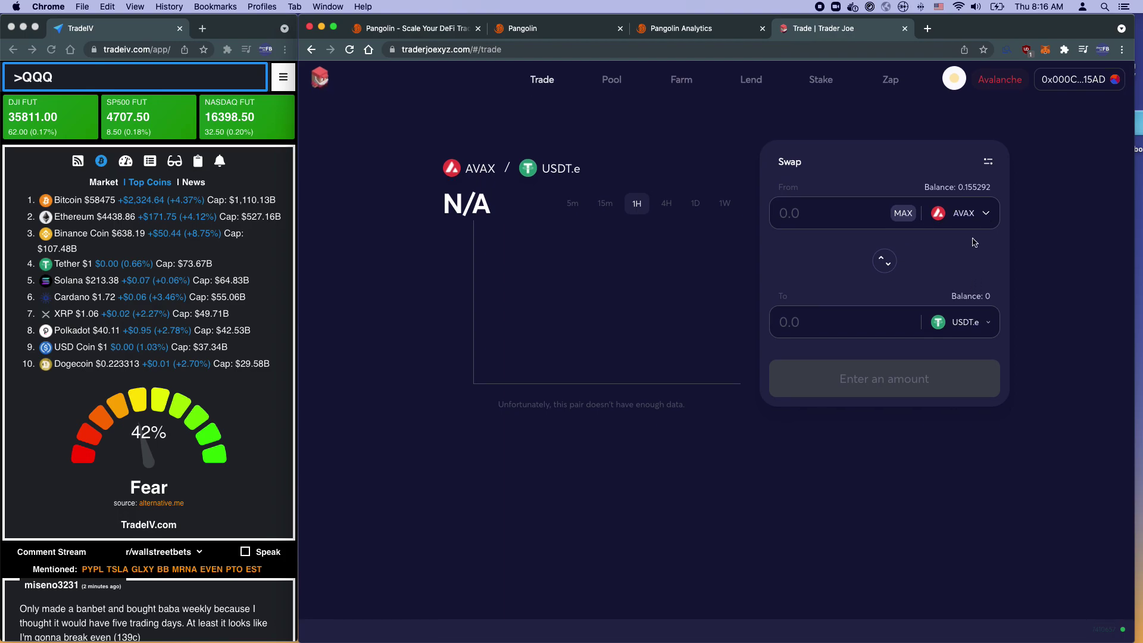
{"action": "left_click", "coordinate": [972, 216]}
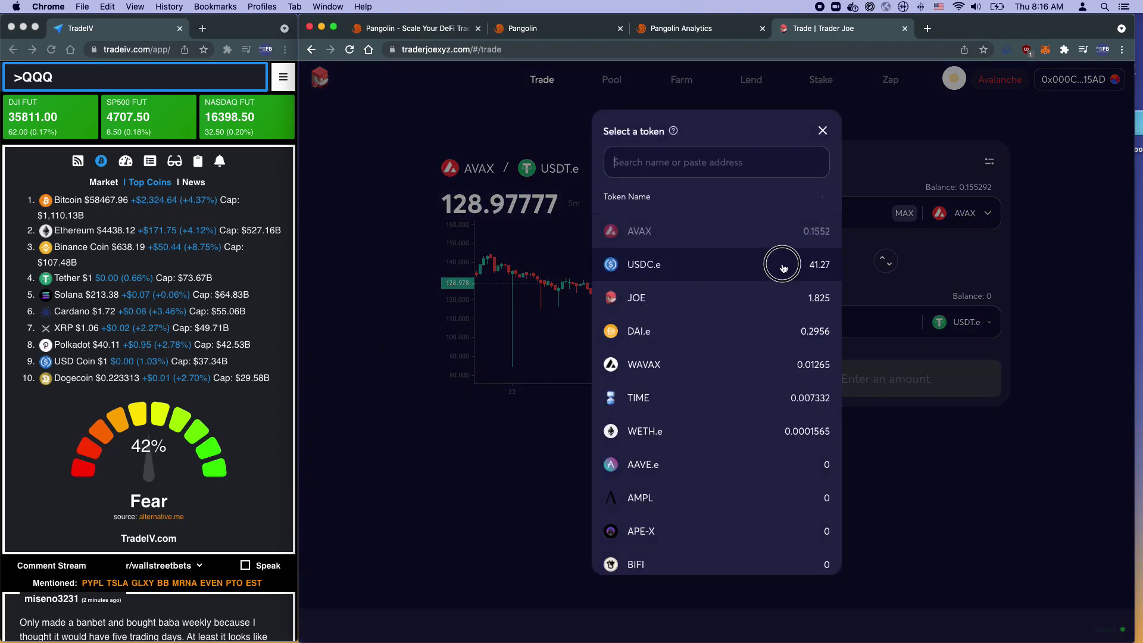
{"action": "left_click", "coordinate": [792, 265]}
{"action": "left_click", "coordinate": [964, 322]}
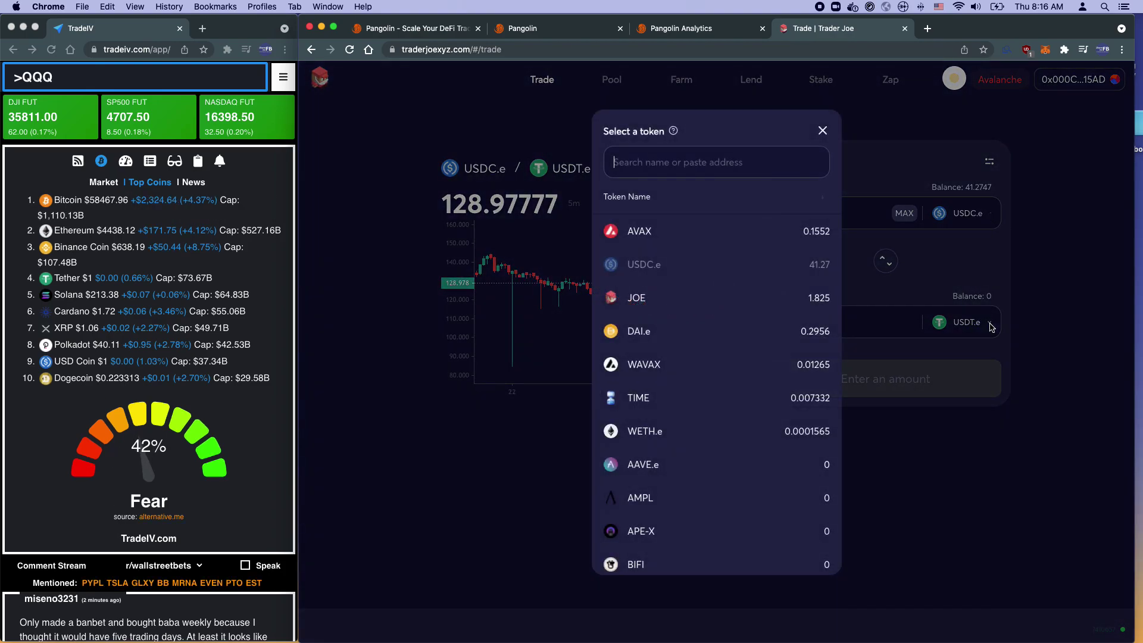
{"action": "left_click", "coordinate": [725, 338]}
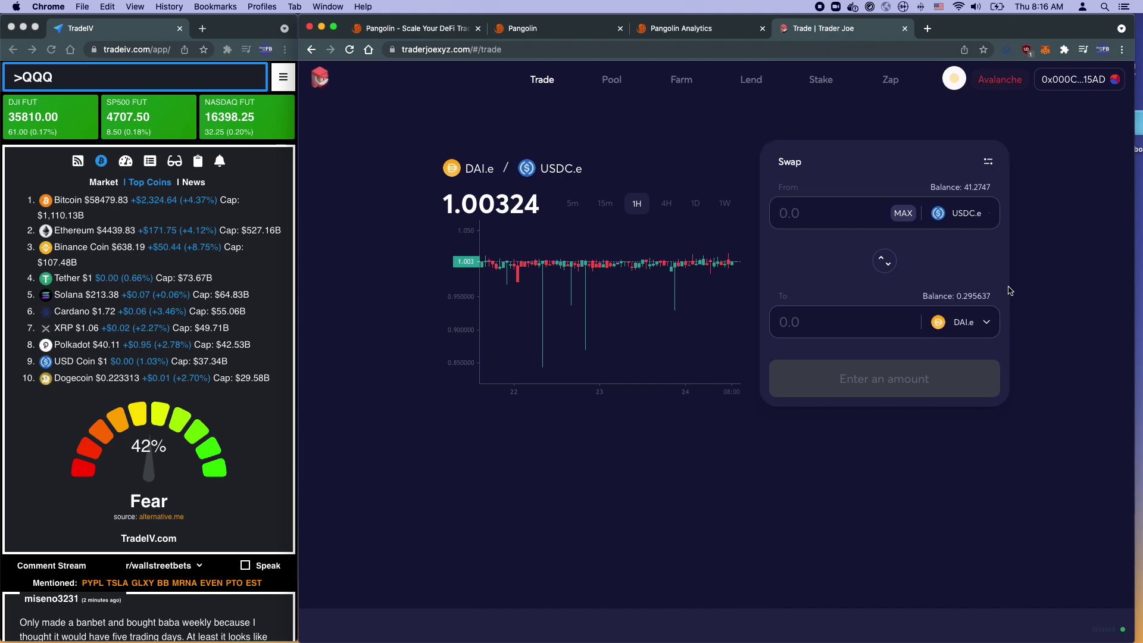
{"action": "scroll", "coordinate": [993, 266], "scroll_direction": "down", "scroll_amount": 1}
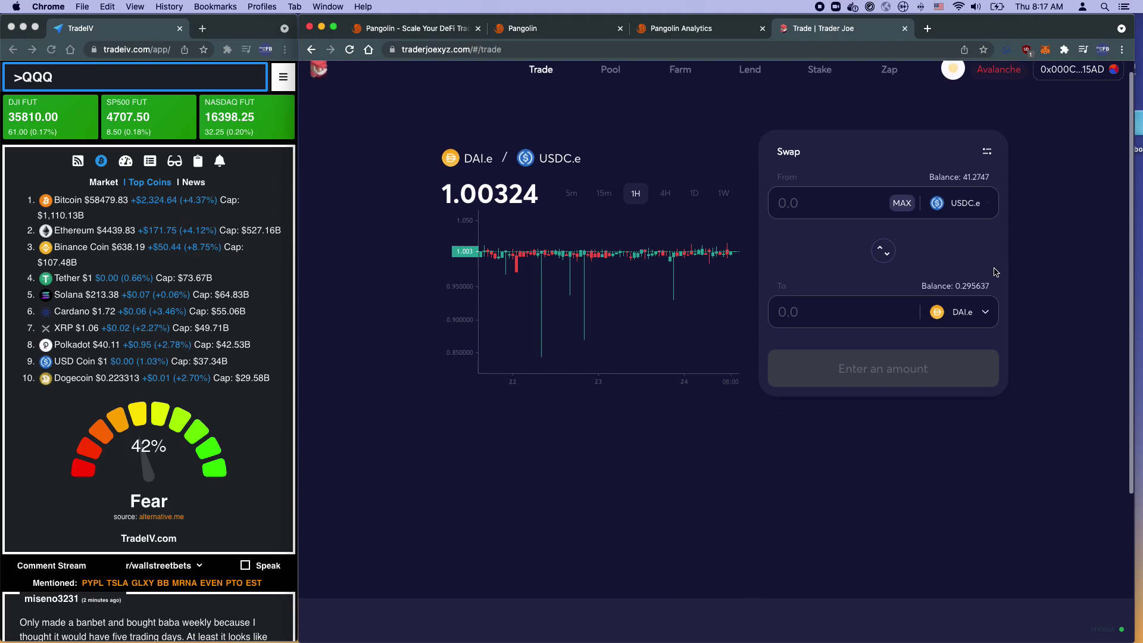
Switch back to Pangolin's farm list and review the APR breakdown of the first participating pools
{"action": "scroll", "coordinate": [993, 268], "scroll_direction": "up", "scroll_amount": 1}
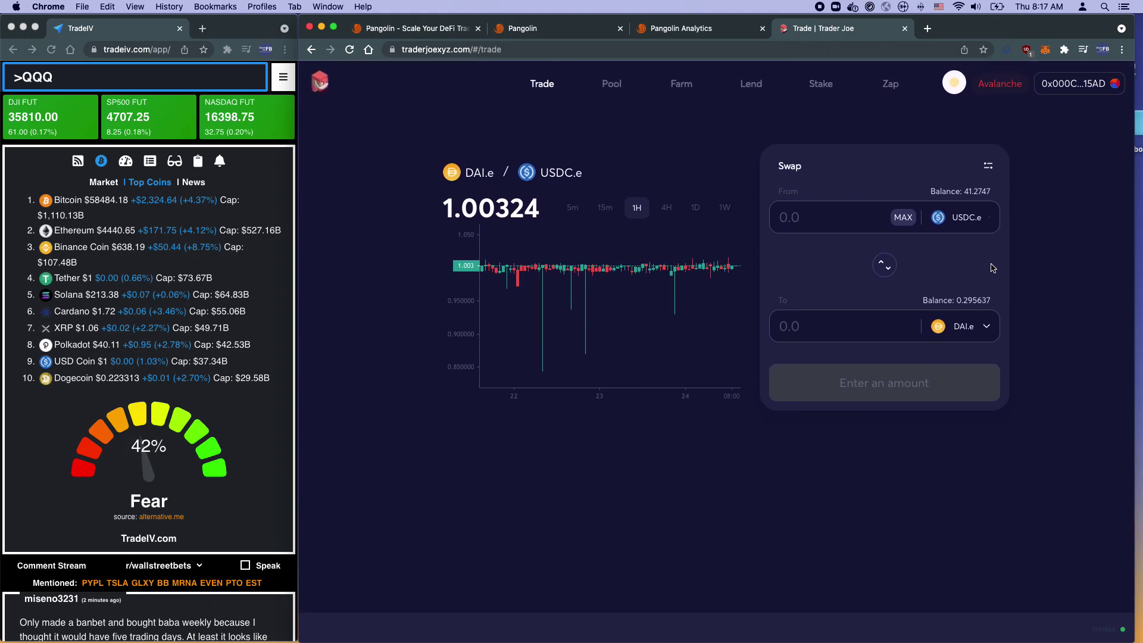
{"action": "left_click", "coordinate": [555, 31]}
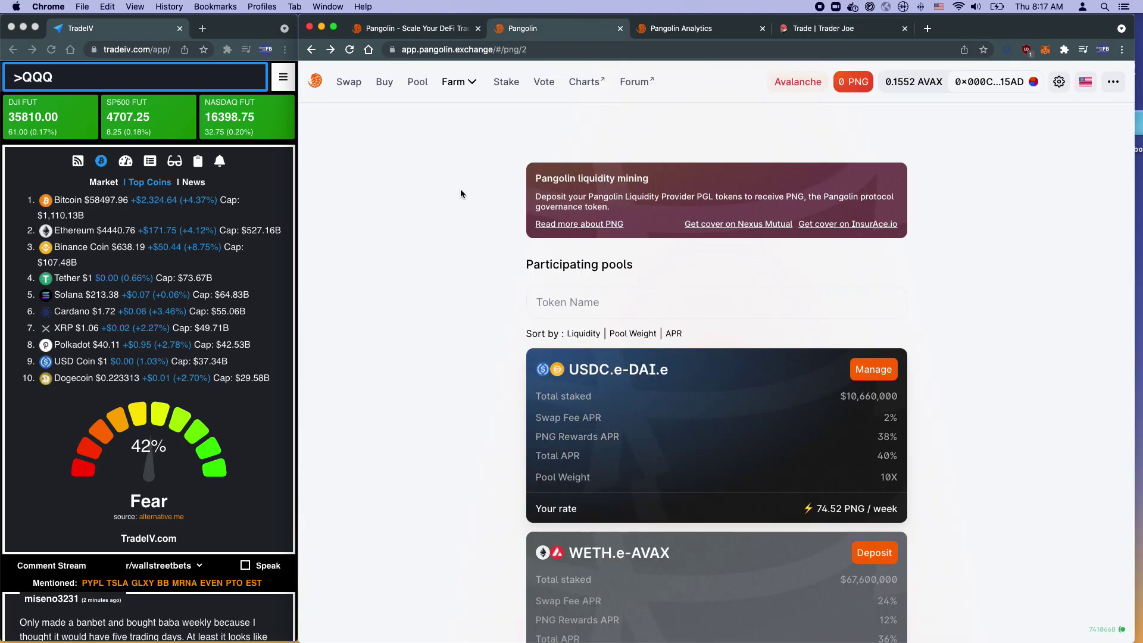
{"action": "scroll", "coordinate": [449, 226], "scroll_direction": "down", "scroll_amount": 6}
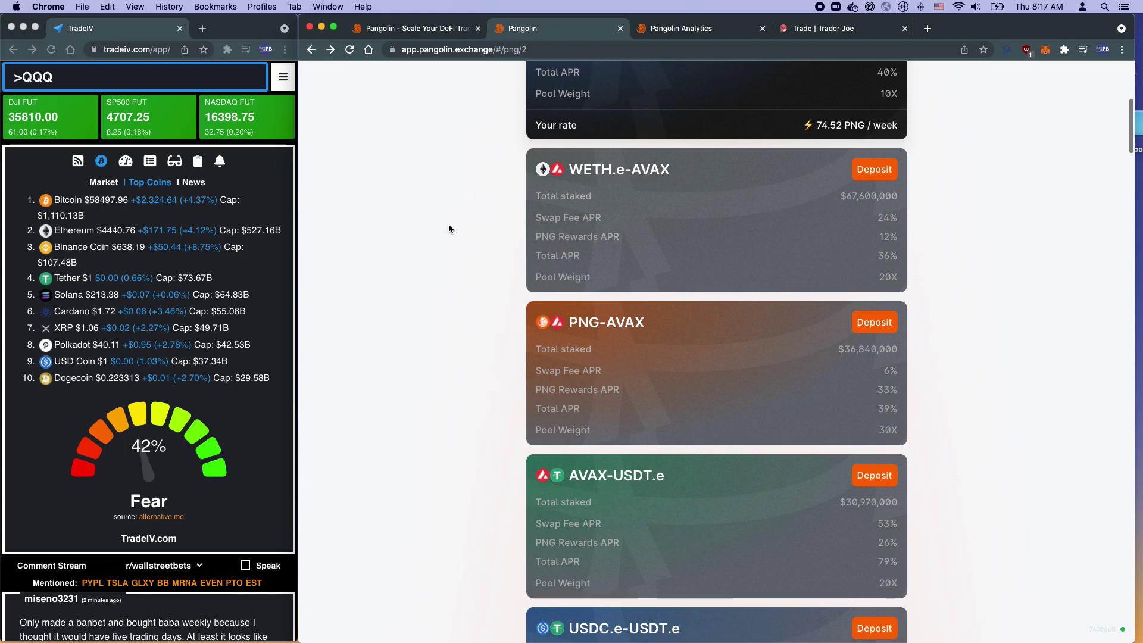
{"action": "scroll", "coordinate": [448, 225], "scroll_direction": "up", "scroll_amount": 6}
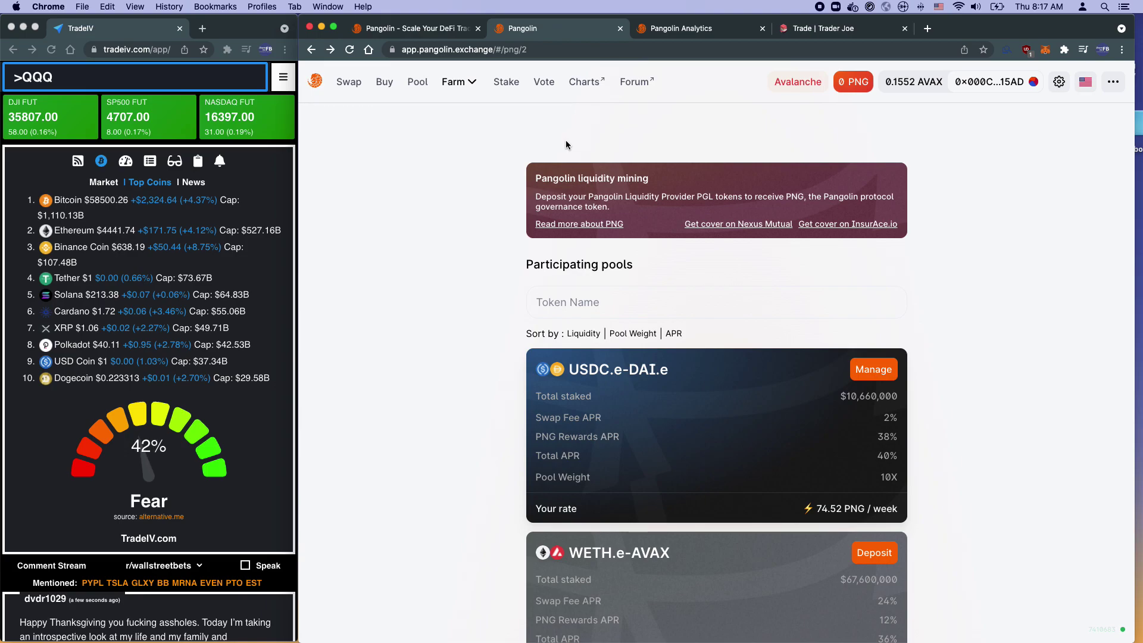
Find the ROCO-AVAX pool further down the list, highlight the ROCO token name and examine the pool's swap fee APR
{"action": "scroll", "coordinate": [565, 145], "scroll_direction": "down", "scroll_amount": 20}
{"action": "scroll", "coordinate": [566, 145], "scroll_direction": "down", "scroll_amount": 10}
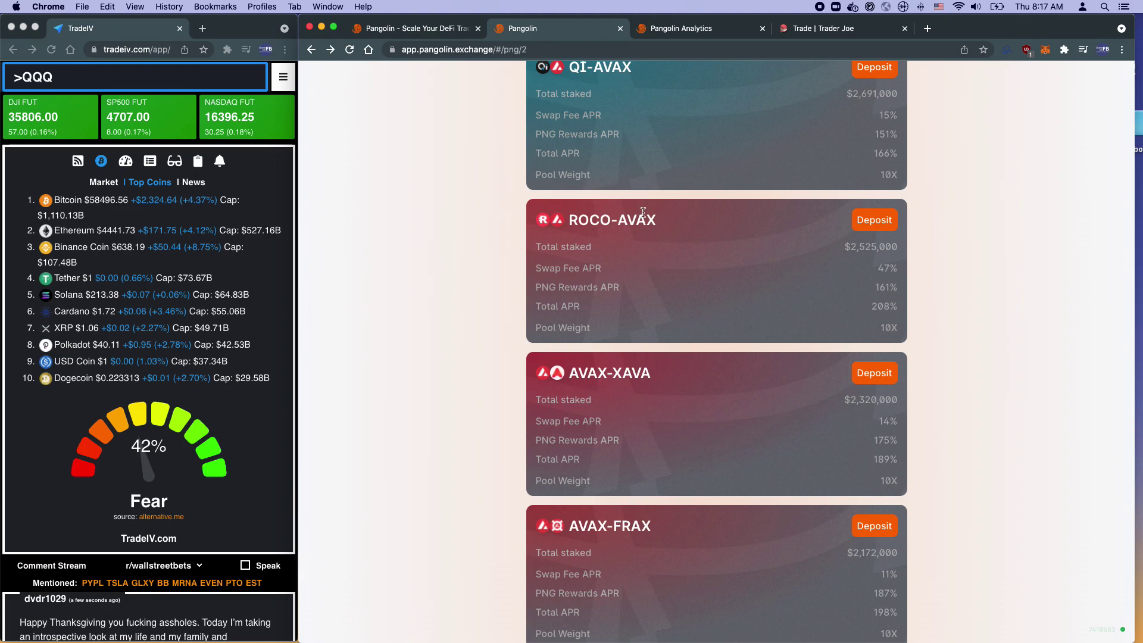
{"action": "left_click_drag", "start_coordinate": [568, 222], "coordinate": [614, 216]}
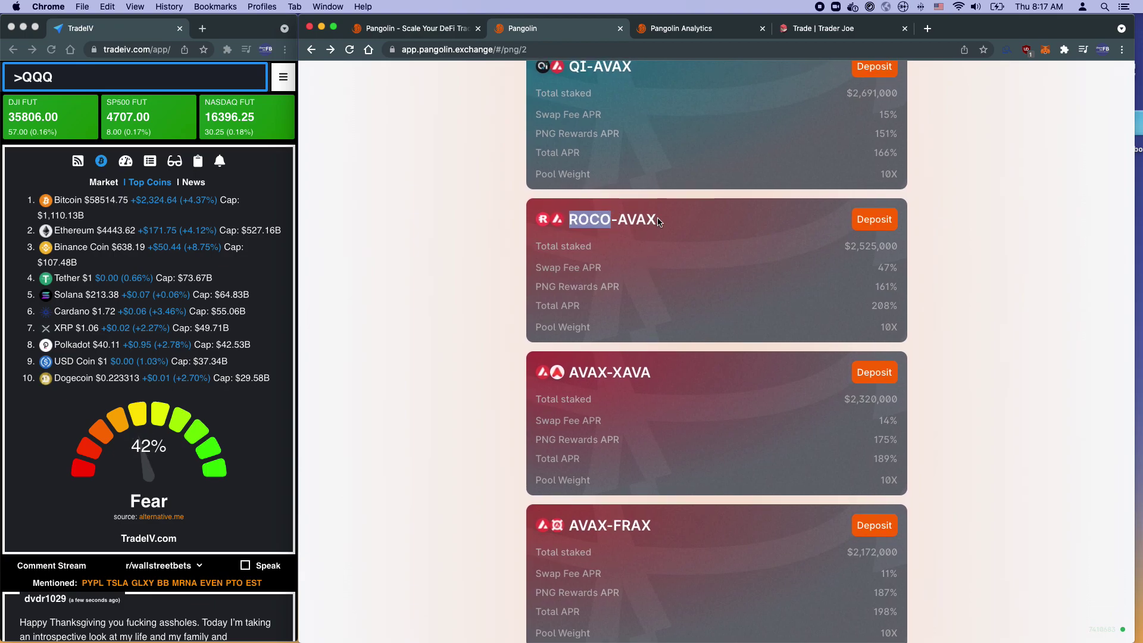
{"action": "left_click", "coordinate": [576, 221]}
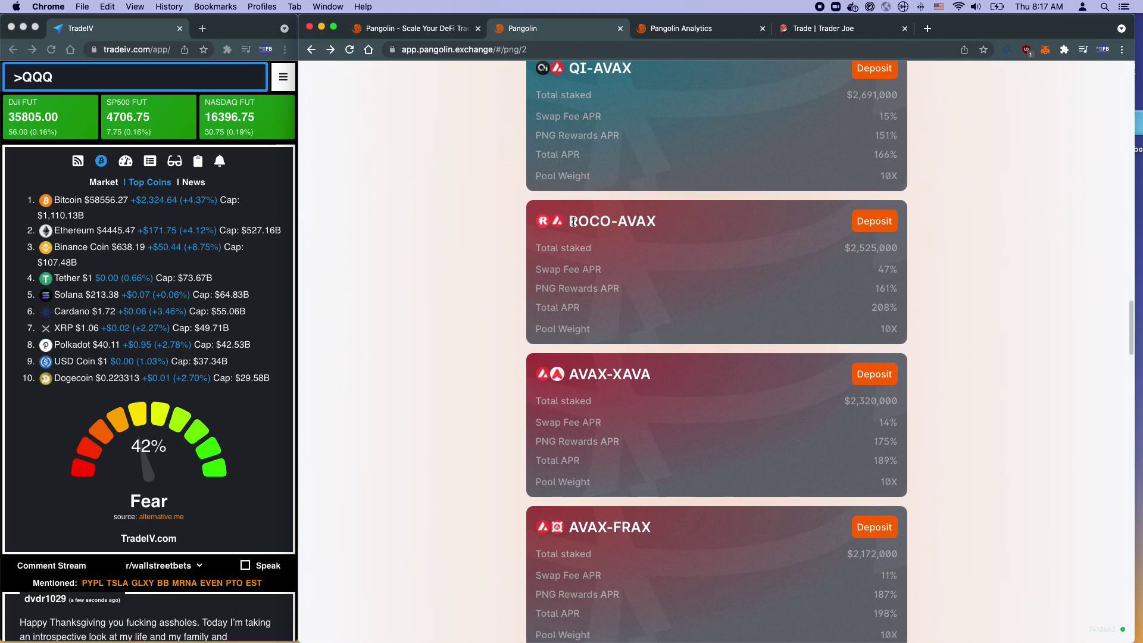
{"action": "double_click", "coordinate": [575, 222]}
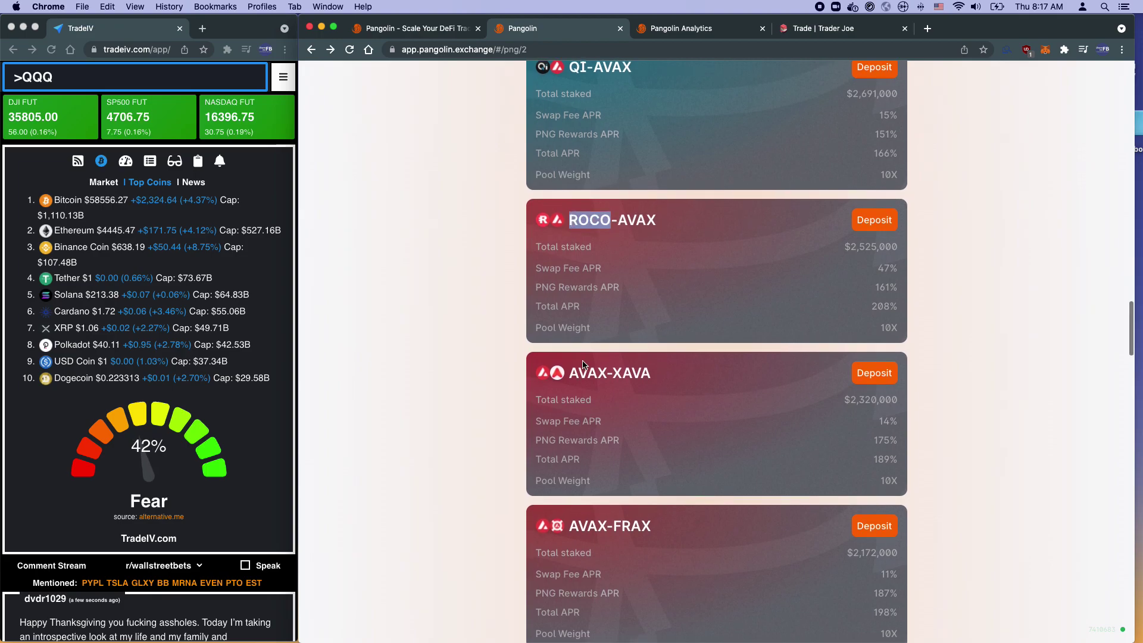
{"action": "scroll", "coordinate": [809, 83], "scroll_direction": "up", "scroll_amount": 1}
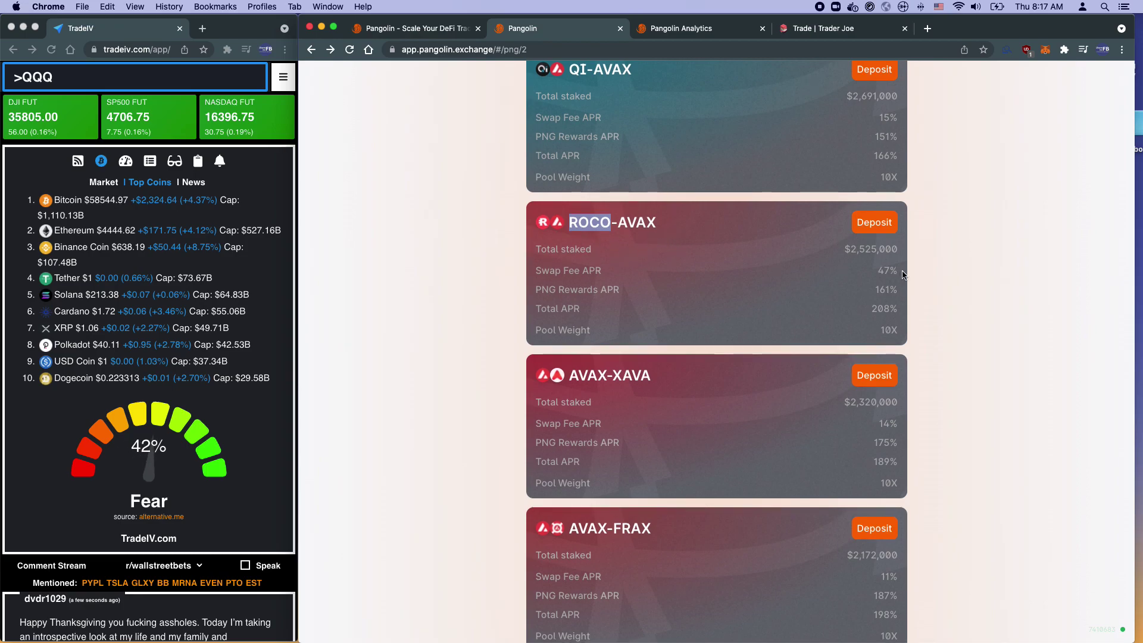
{"action": "scroll", "coordinate": [902, 274], "scroll_direction": "down", "scroll_amount": 1}
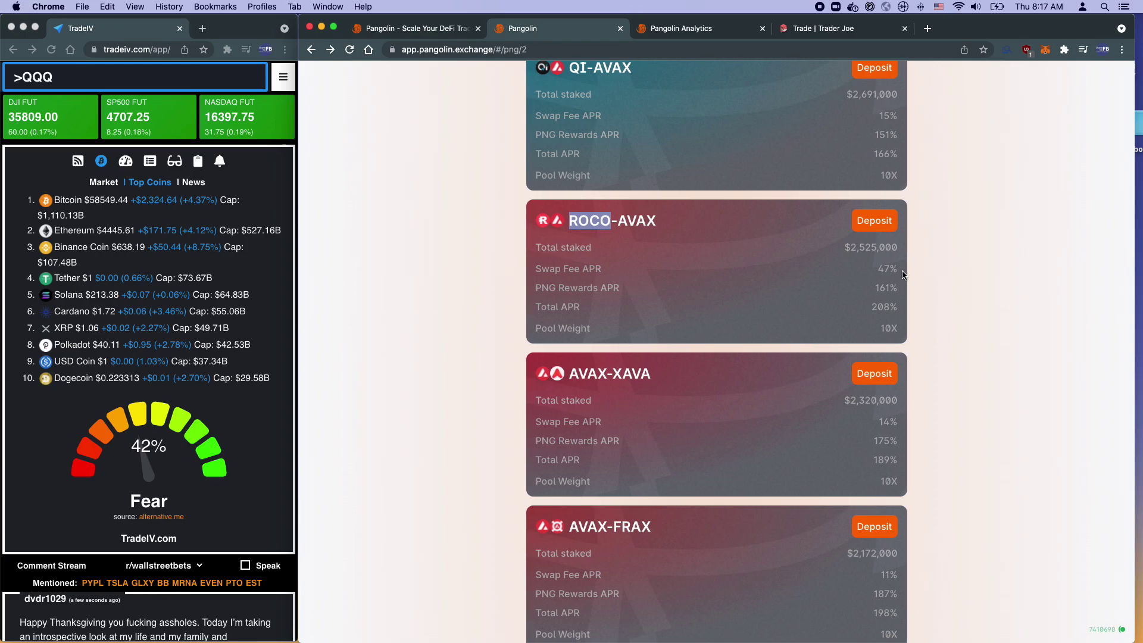
Return to the USDC.e-DAI.e pool and highlight its name to compare its APRs with the ROCO-AVAX pool
{"action": "scroll", "coordinate": [910, 284], "scroll_direction": "up", "scroll_amount": 10}
{"action": "scroll", "coordinate": [934, 278], "scroll_direction": "up", "scroll_amount": 15}
{"action": "left_click_drag", "start_coordinate": [573, 369], "coordinate": [652, 365]}
{"action": "scroll", "coordinate": [667, 368], "scroll_direction": "down", "scroll_amount": 1}
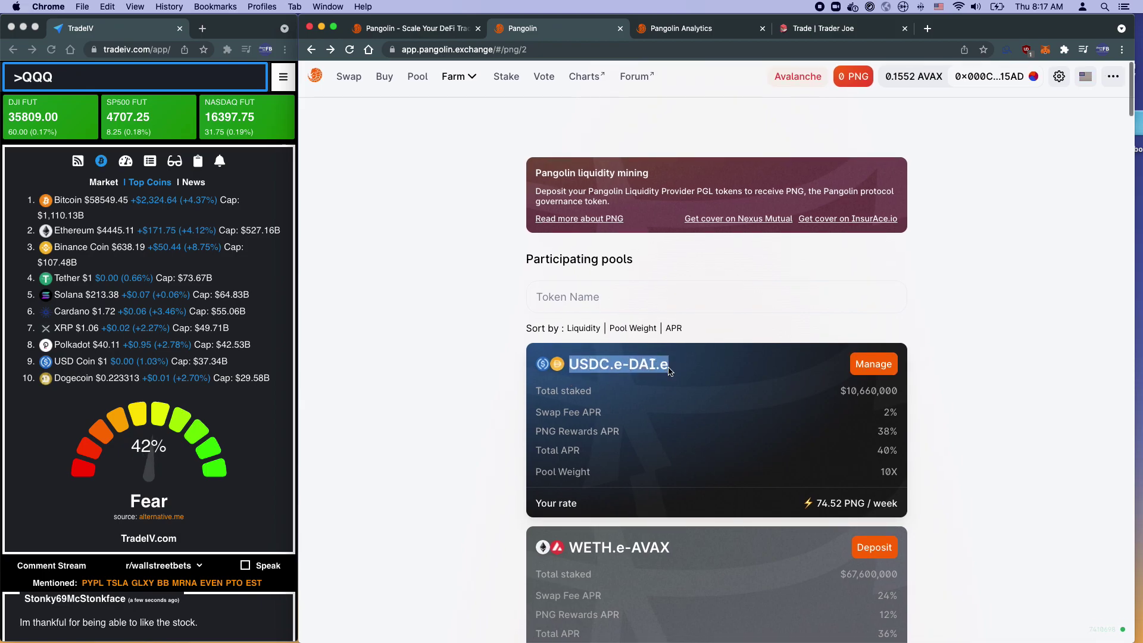